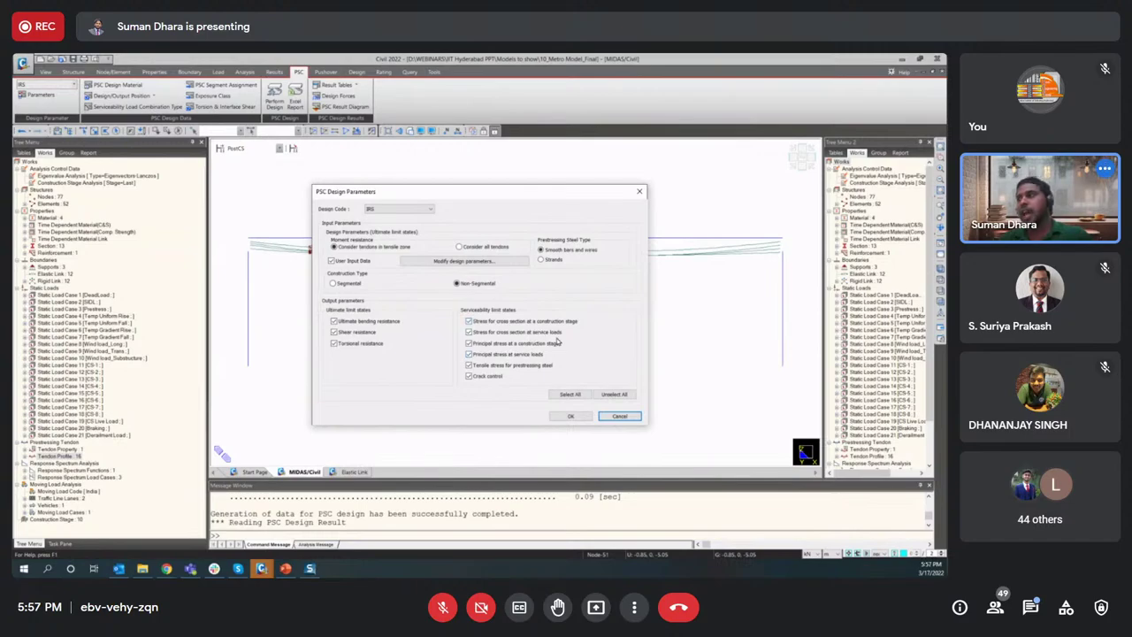
Step: Leave the PSC design parameters without changes, perform the PSC design and generate its Excel calculation report
click(622, 417)
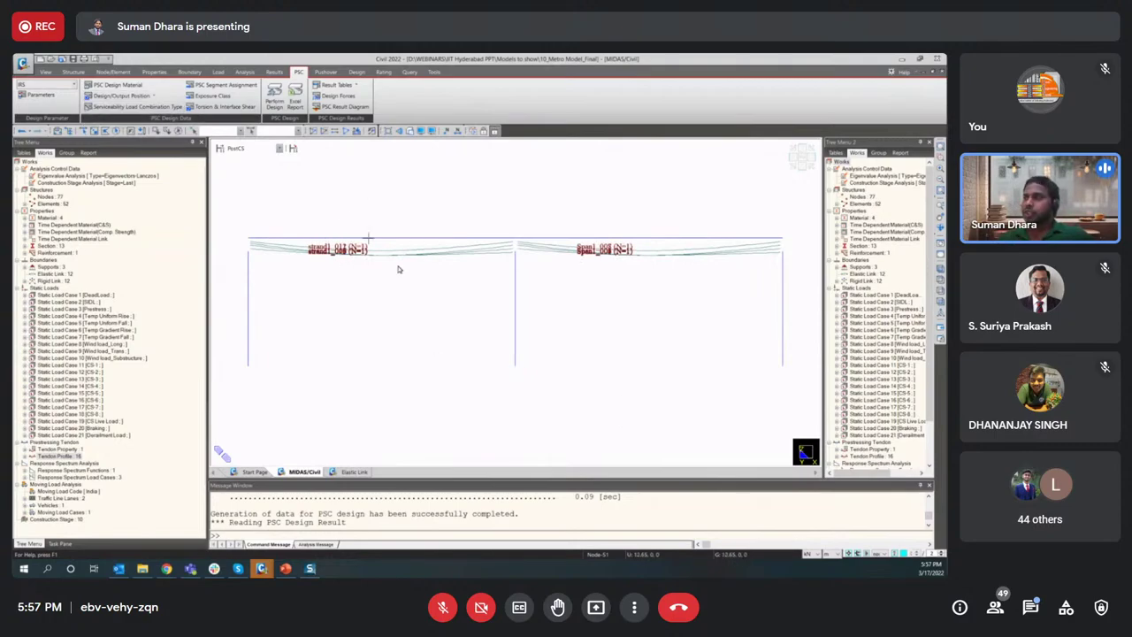
click(277, 103)
click(463, 334)
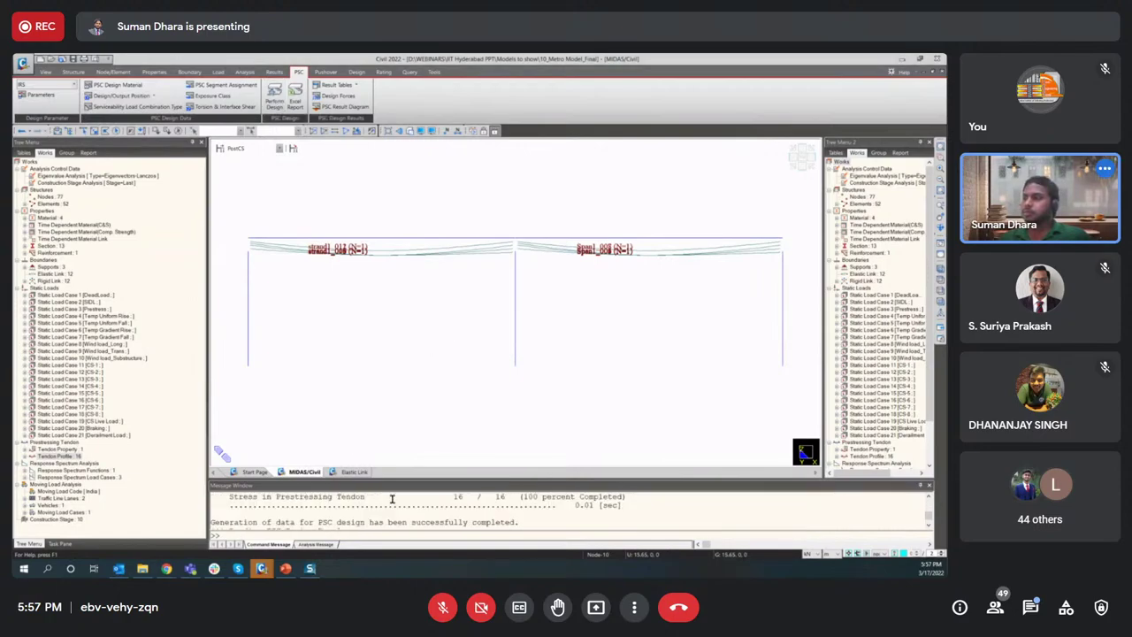
click(298, 101)
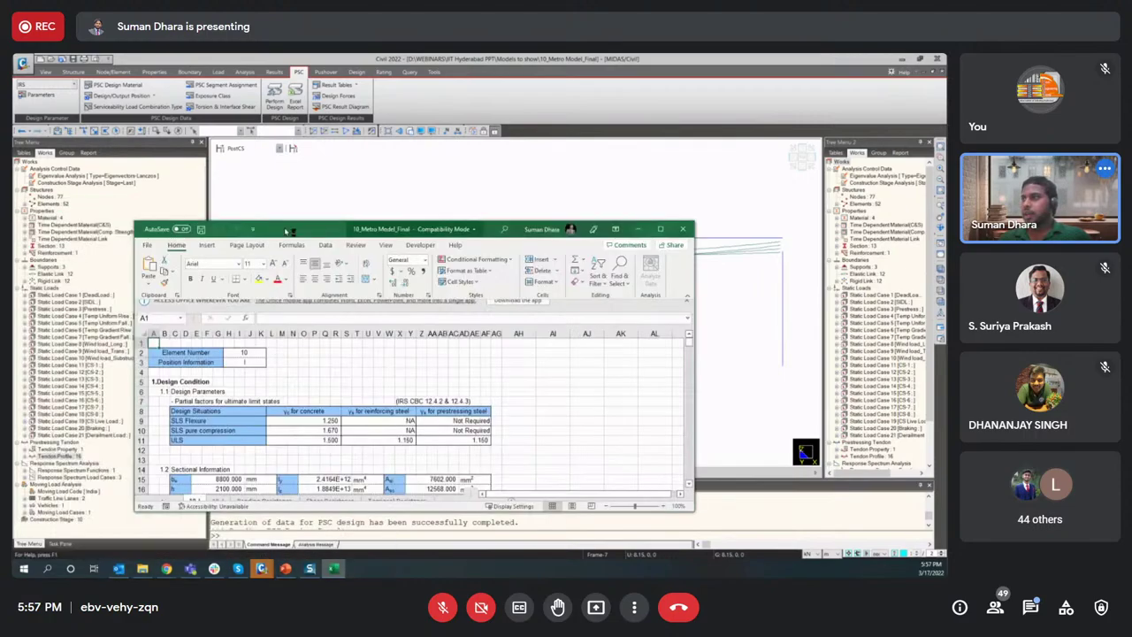
Step: Examine the report's sectional, material and tendon profile information for element 10 and the ULS design load for positive moment
scroll(385, 301, down, 3)
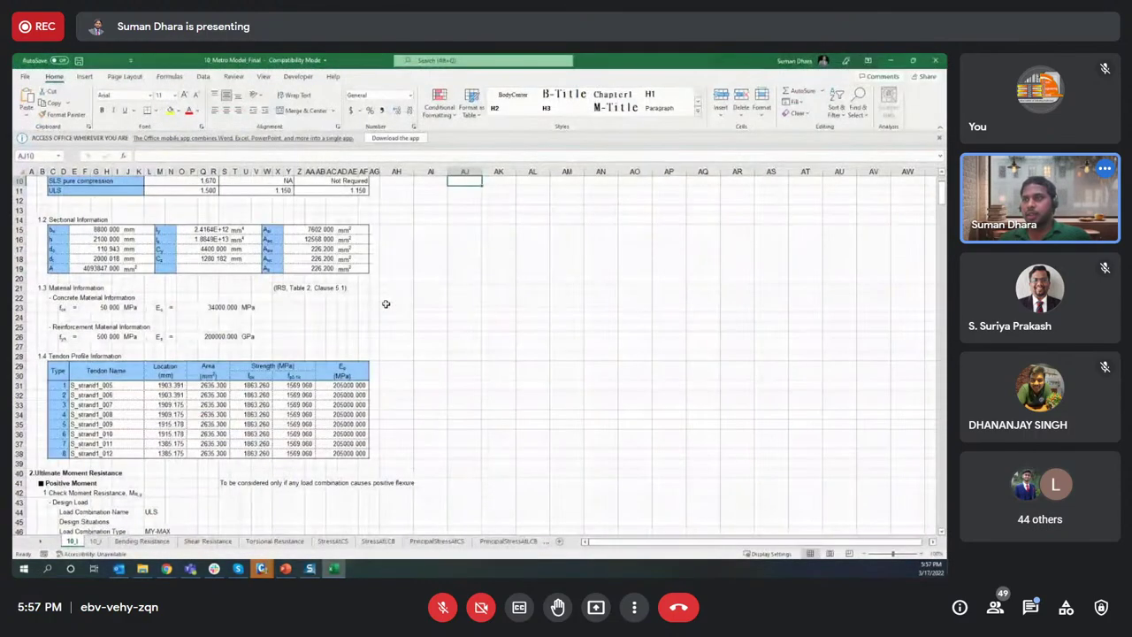
scroll(100, 528, up, 1)
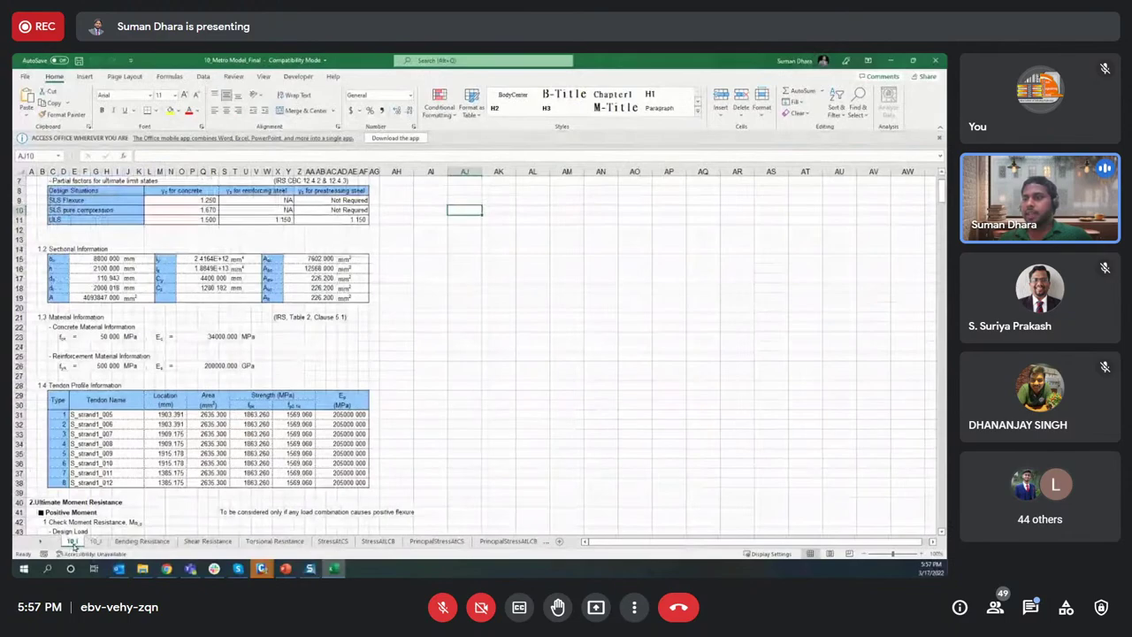
scroll(345, 374, down, 8)
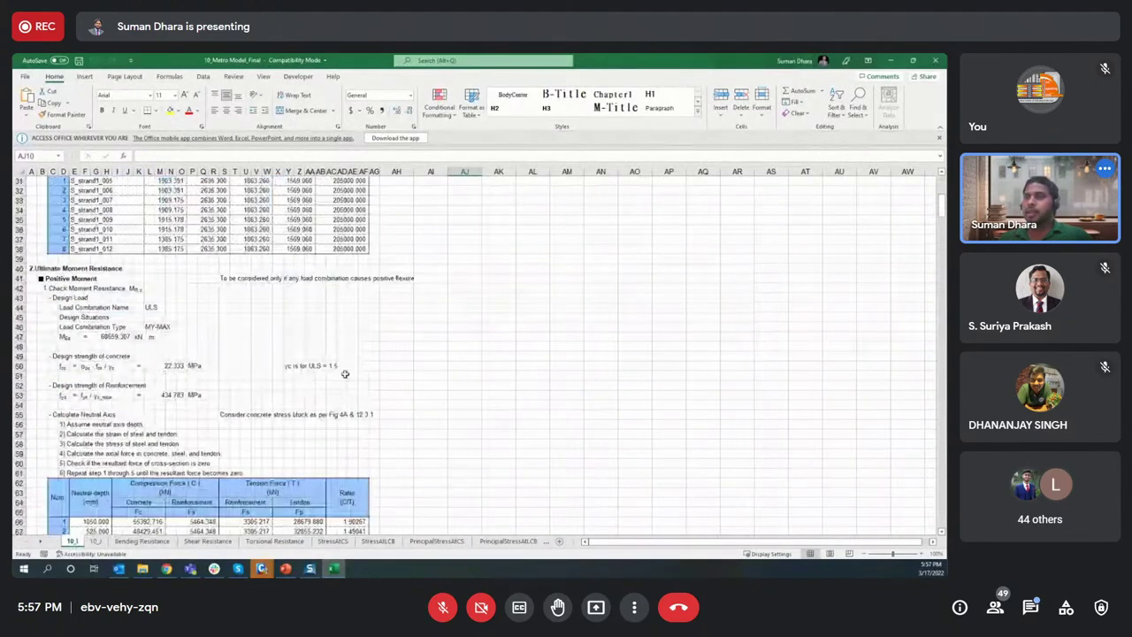
scroll(253, 322, up, 1)
click(234, 324)
scroll(126, 290, down, 3)
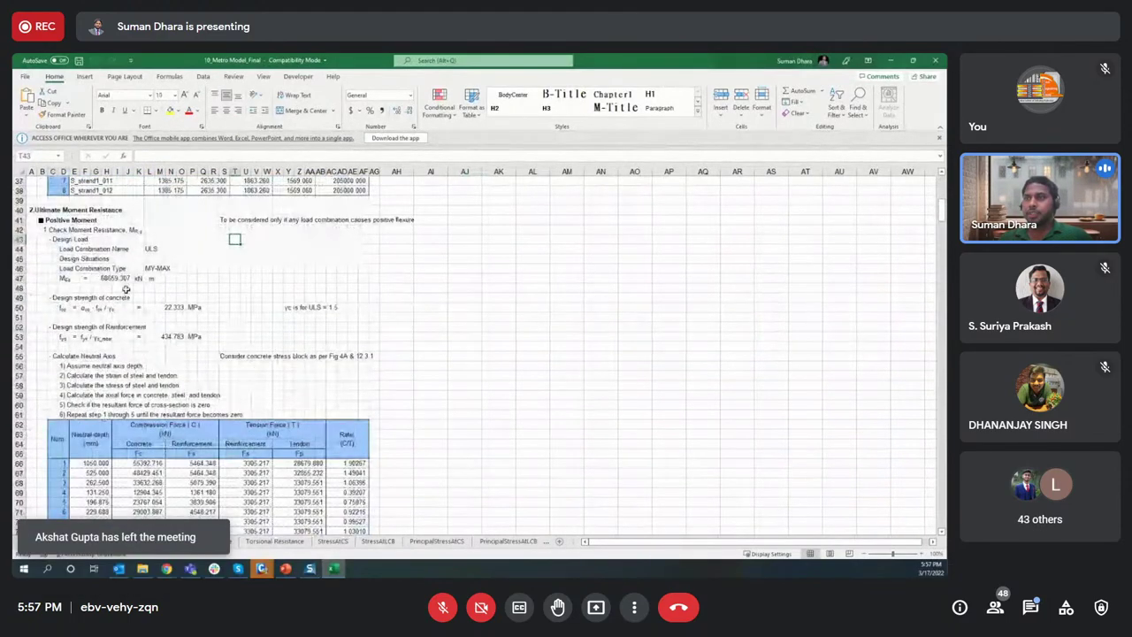
click(89, 278)
ctrl+scroll(88, 277, up, 2)
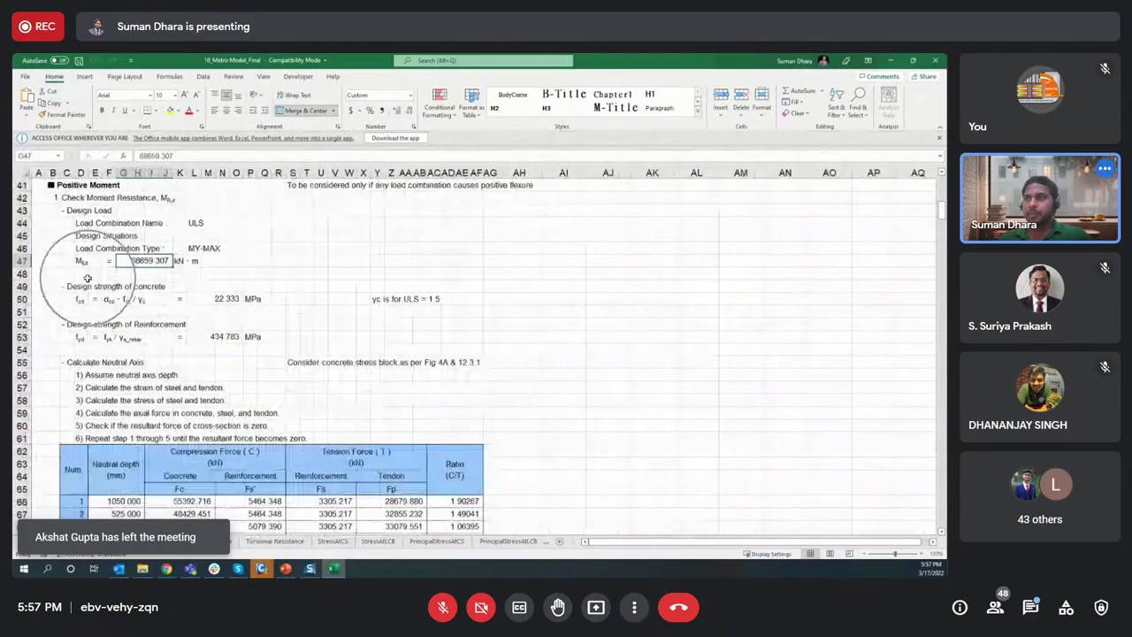
scroll(120, 287, up, 3)
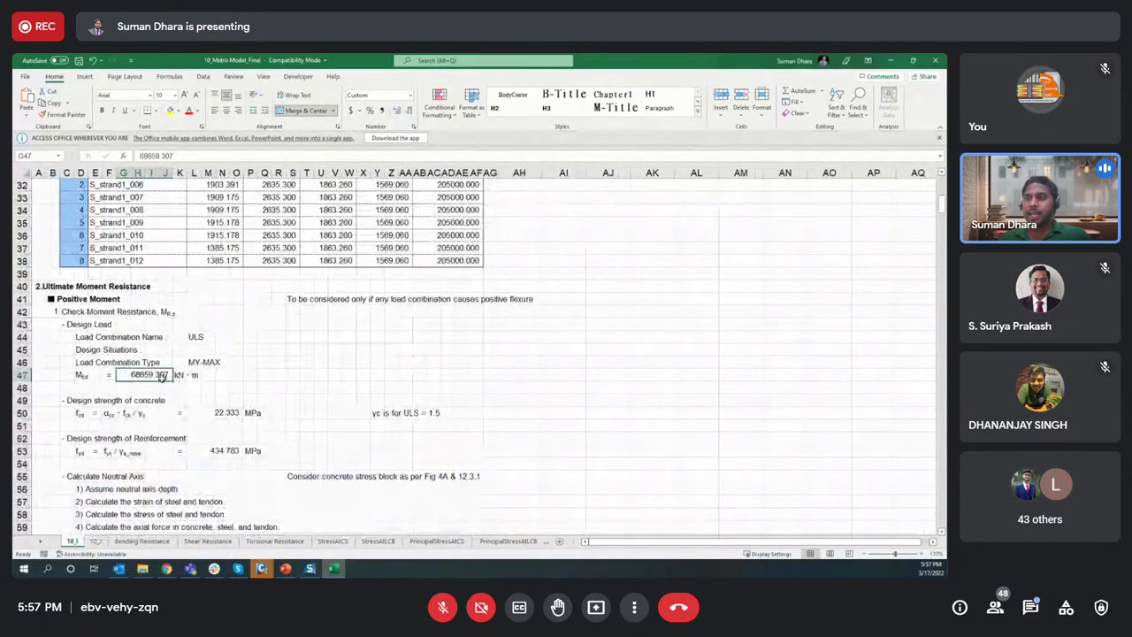
scroll(159, 375, down, 2)
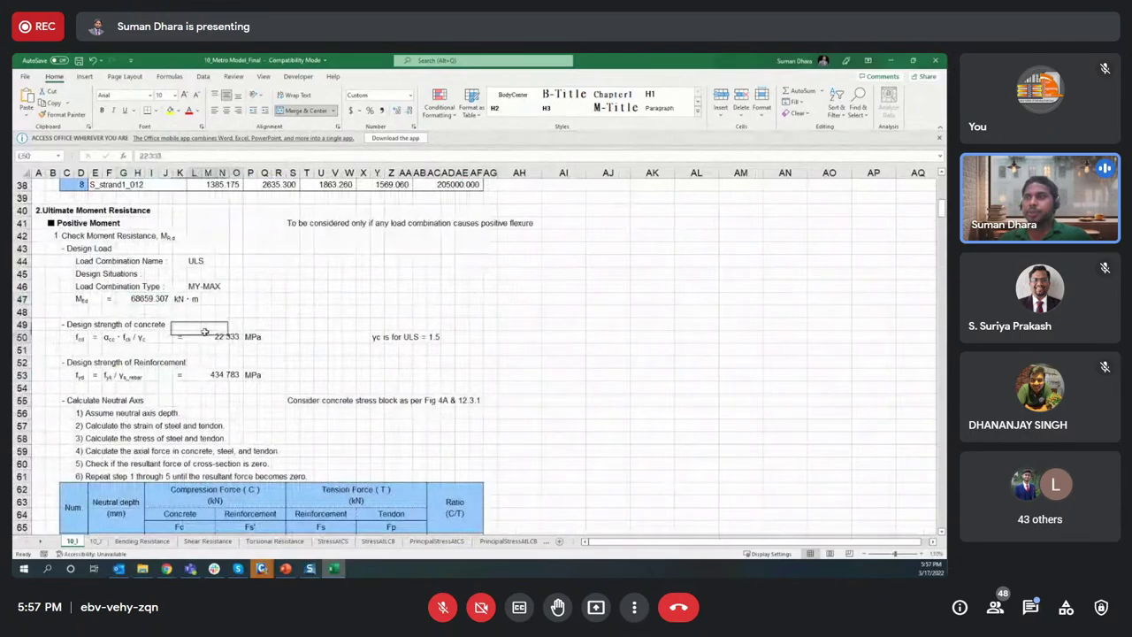
Step: Examine the concrete and reinforcement design strengths, the neutral axis procedure and the iteration table's C/T ratios for positive moment
click(292, 359)
scroll(277, 345, down, 2)
click(265, 324)
scroll(265, 323, up, 1)
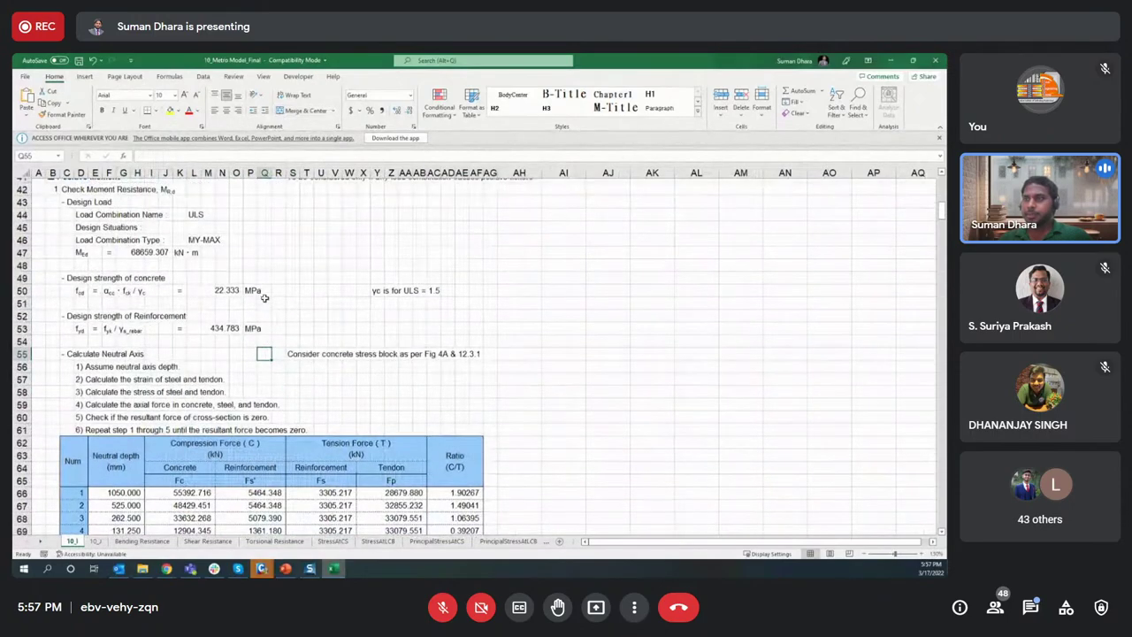
scroll(252, 336, down, 2)
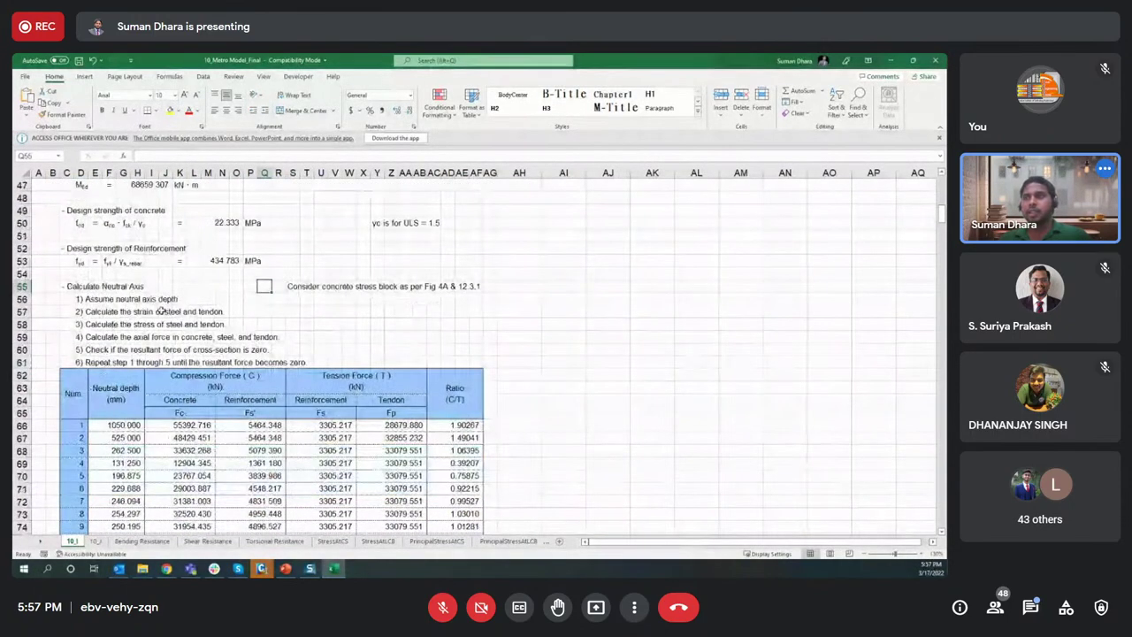
drag(106, 299, 105, 363)
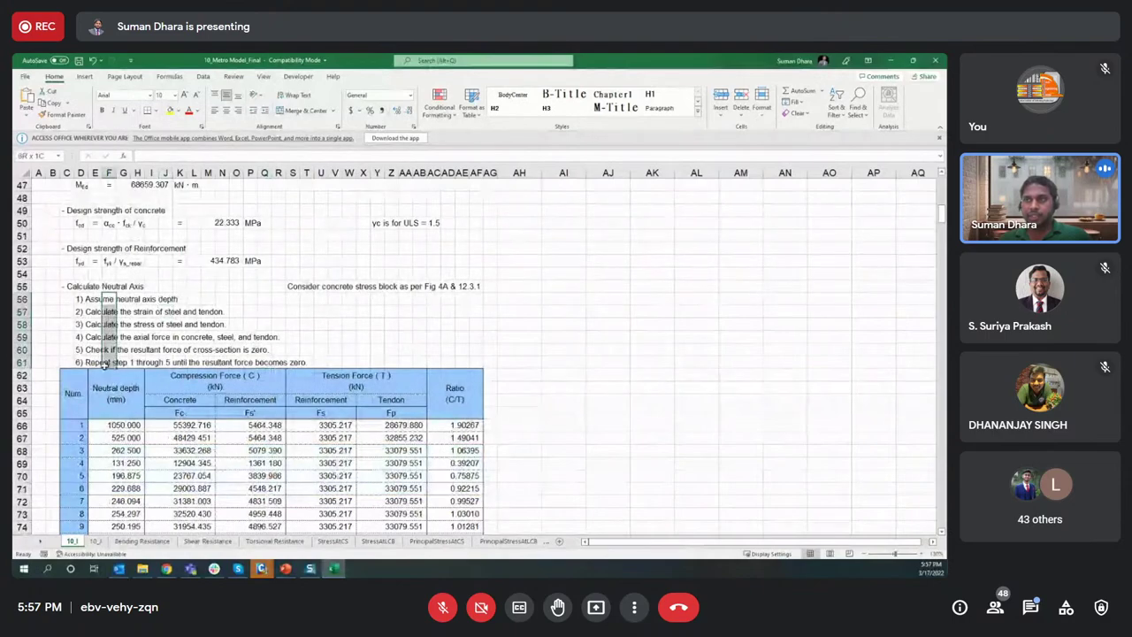
click(391, 324)
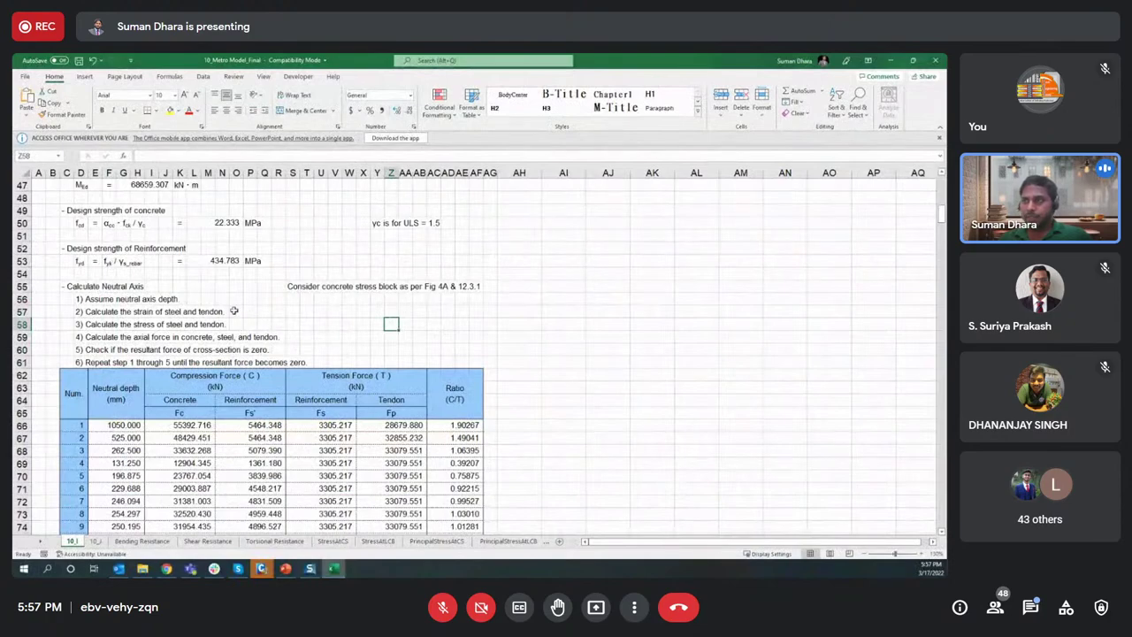
scroll(234, 310, down, 2)
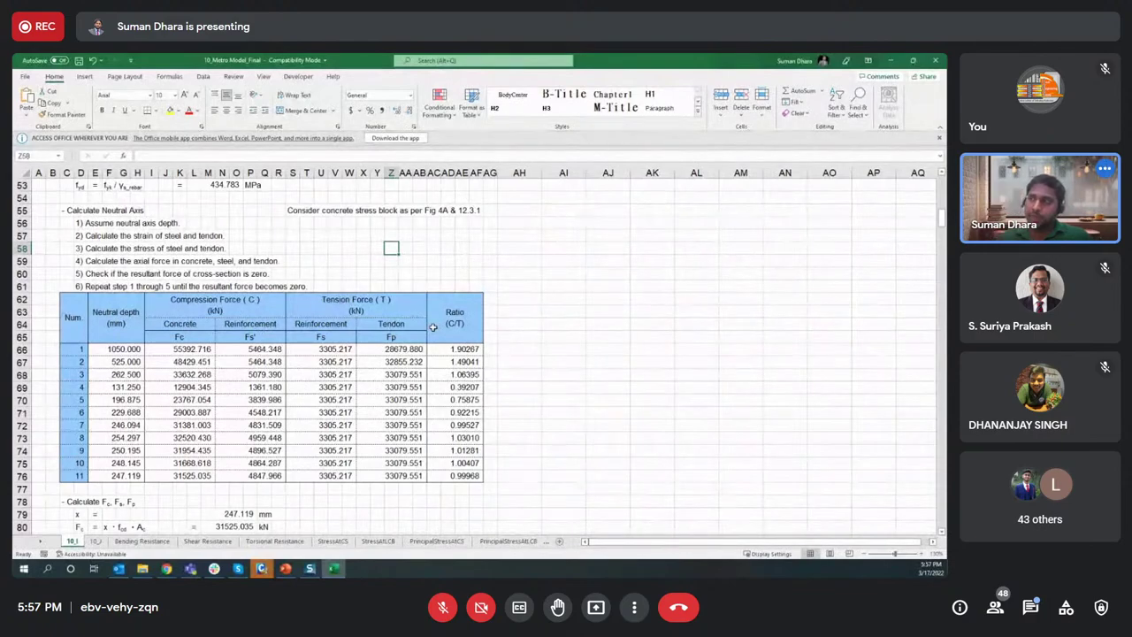
drag(453, 348, 454, 476)
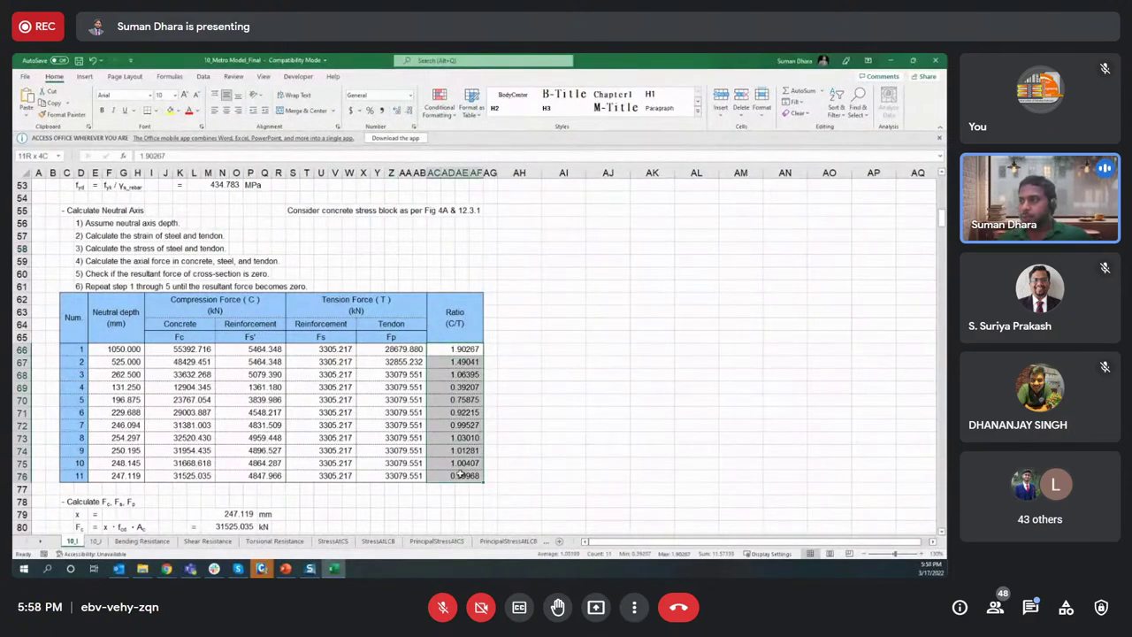
click(510, 385)
Step: Examine the calculated section forces and the tendon table's effective stresses, strains, fpi stresses and Fpi forces for each strand
scroll(392, 384, down, 7)
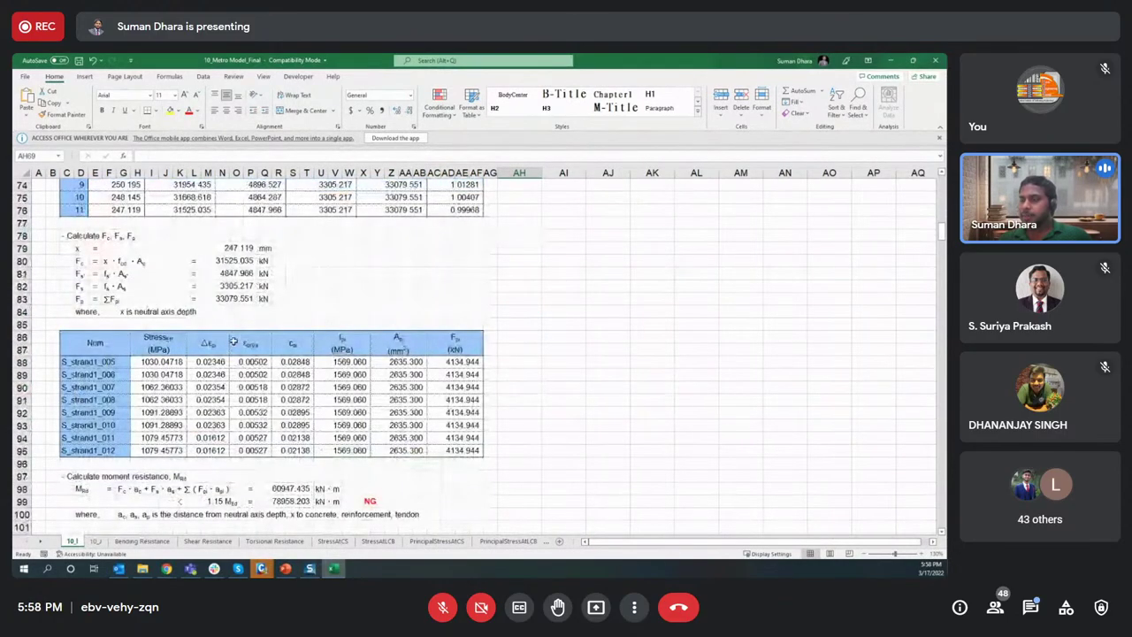
scroll(233, 342, up, 3)
scroll(233, 341, down, 2)
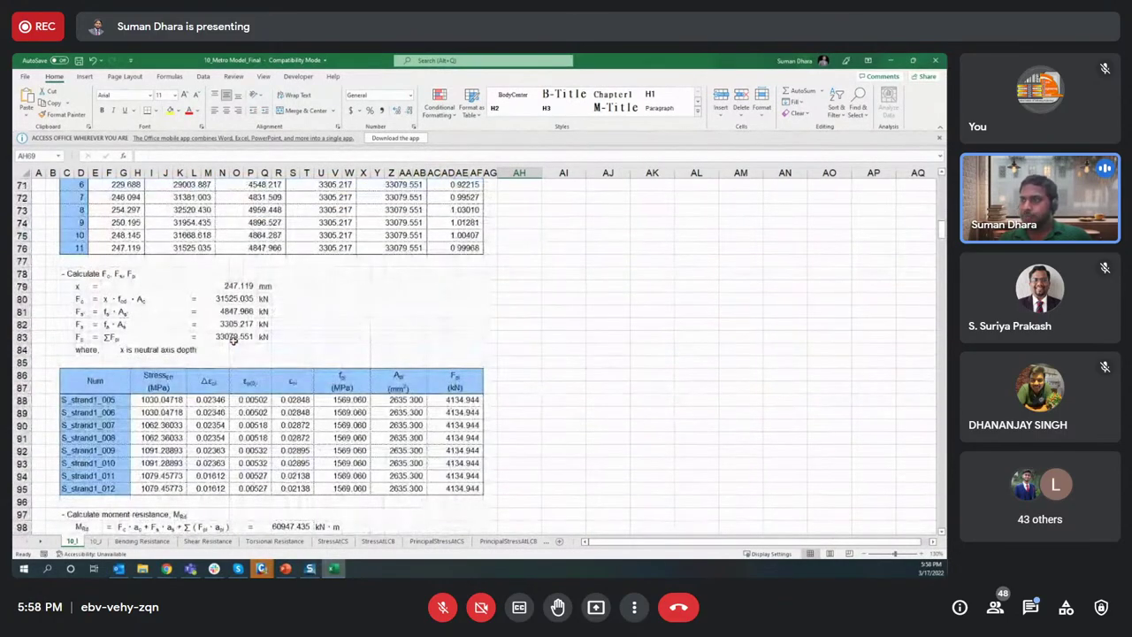
scroll(232, 341, down, 3)
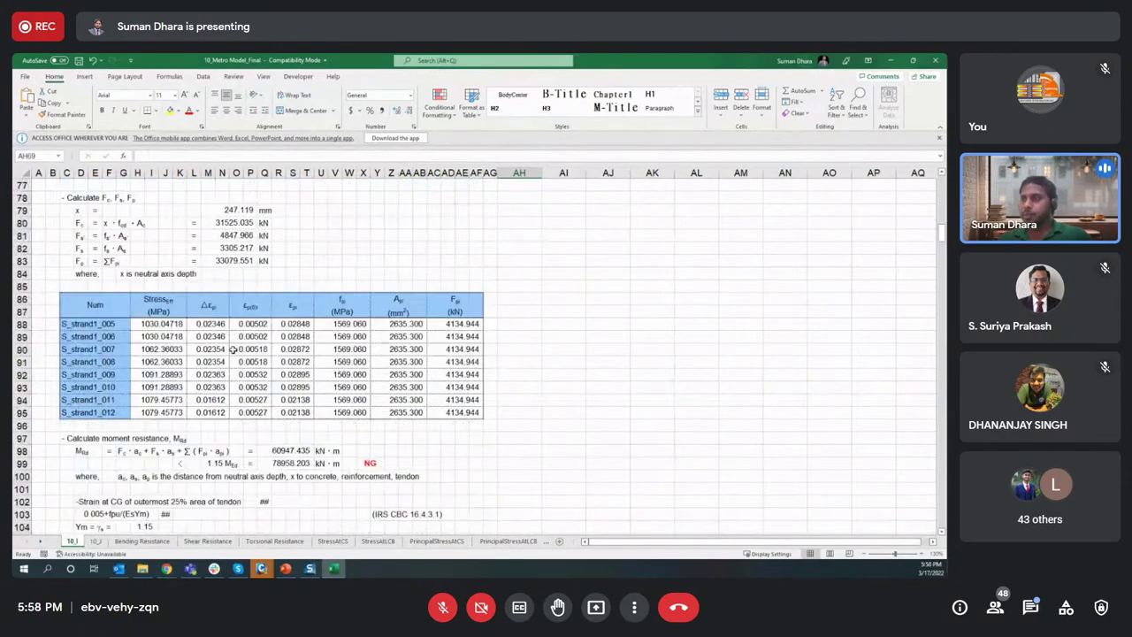
drag(341, 277, 345, 374)
click(455, 336)
drag(125, 286, 115, 374)
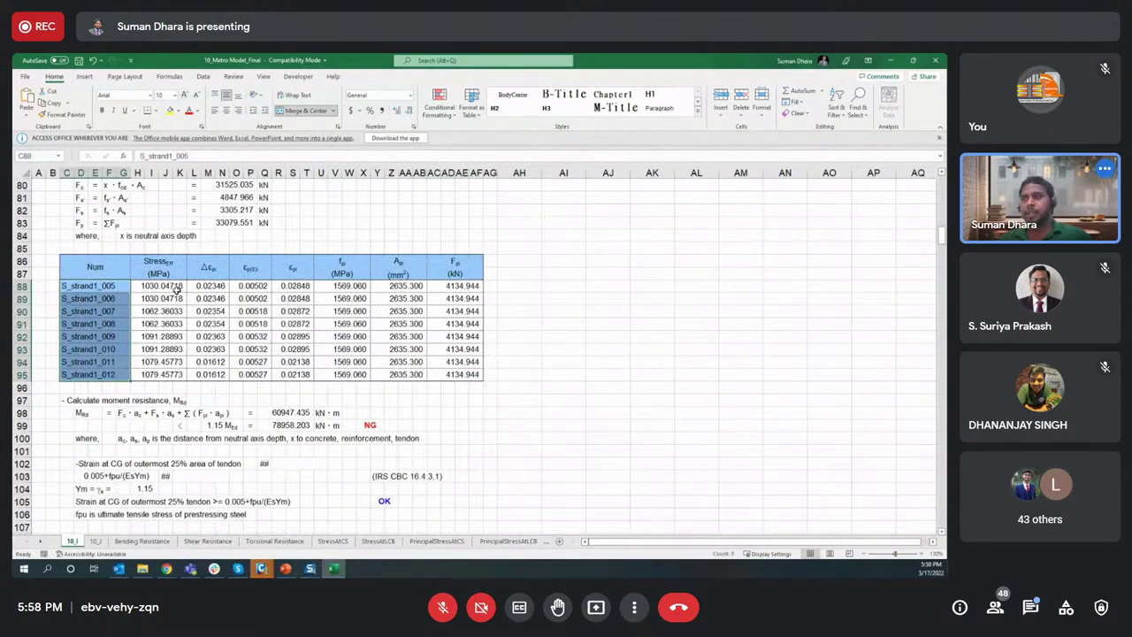
drag(176, 288, 163, 374)
click(344, 298)
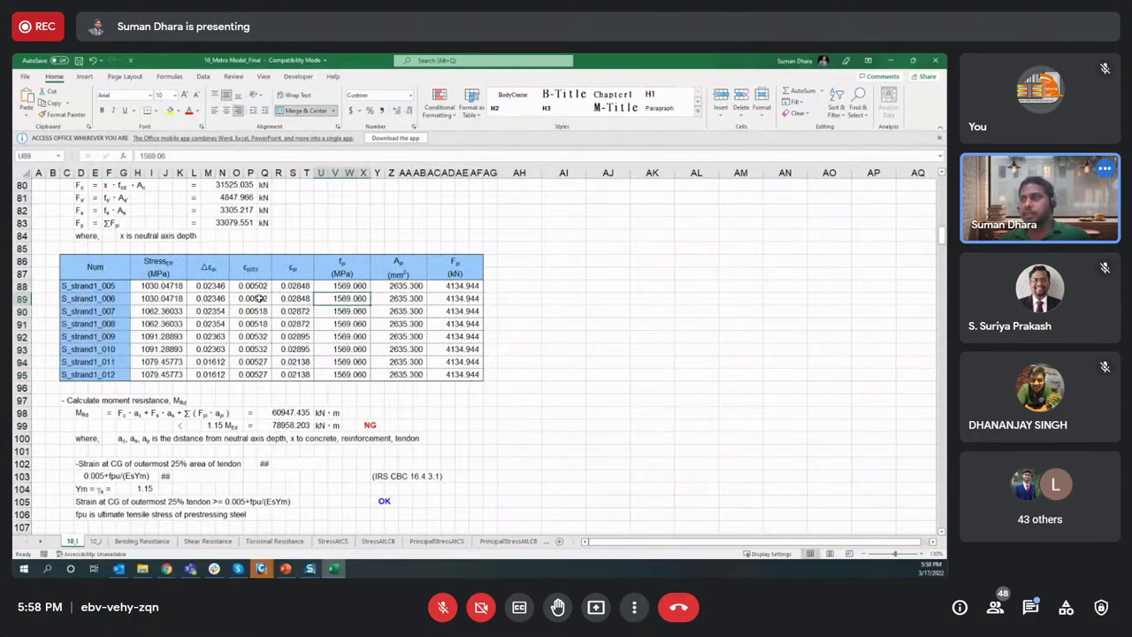
drag(364, 289, 349, 375)
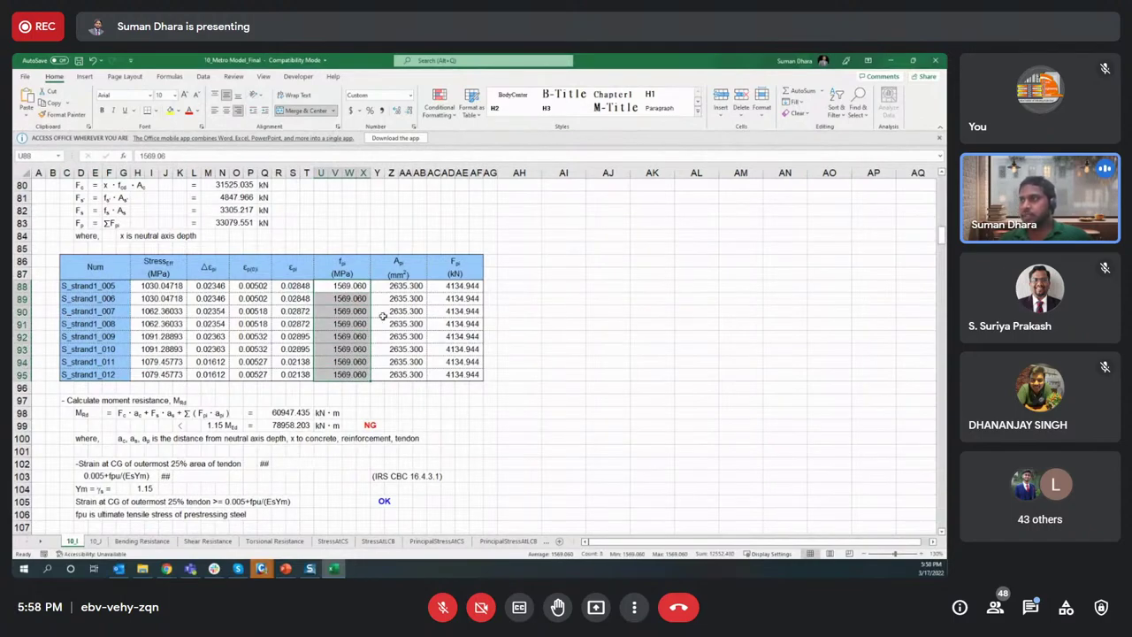
drag(210, 285, 252, 371)
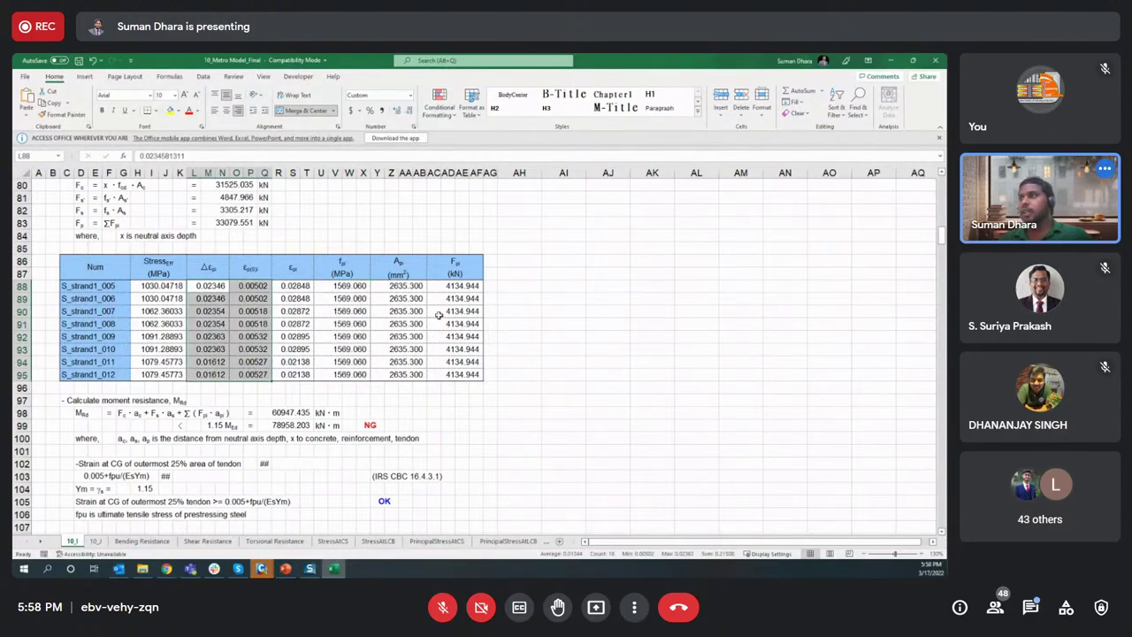
drag(465, 286, 494, 370)
click(540, 322)
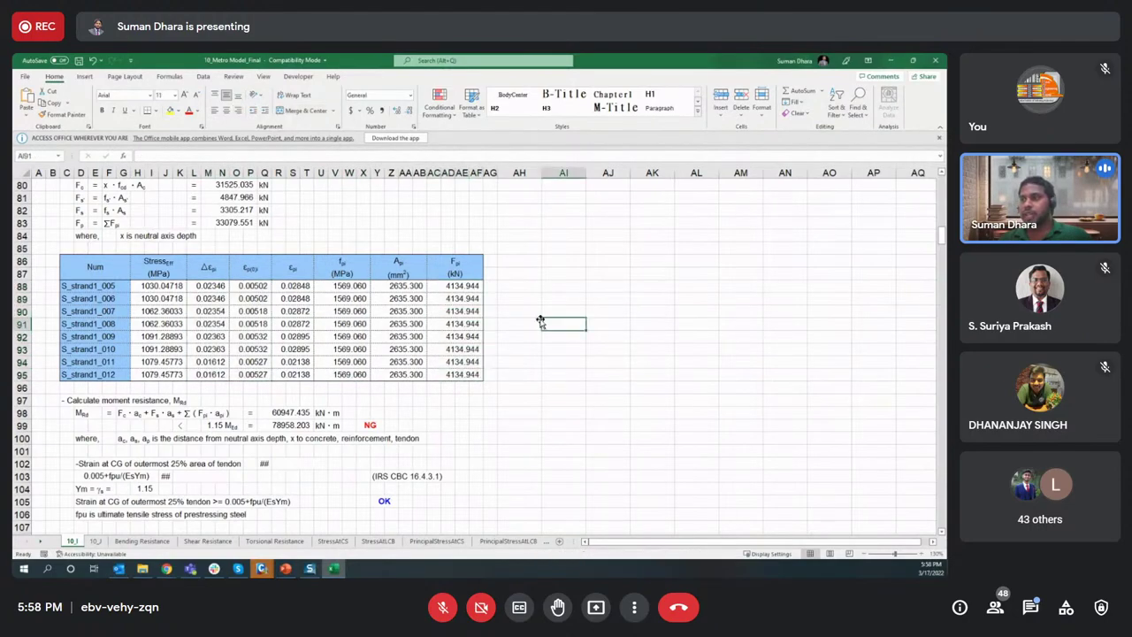
Step: Examine the positive moment resistance check, comparing MRd with 1.15 MEd and reading its verdict
scroll(478, 350, down, 1)
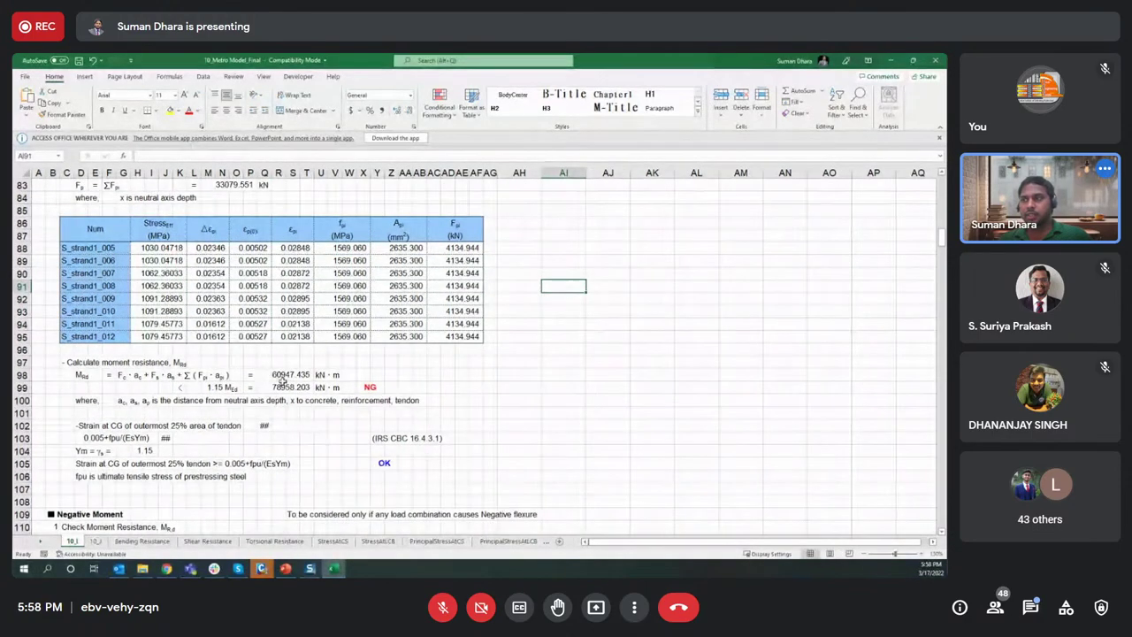
click(282, 379)
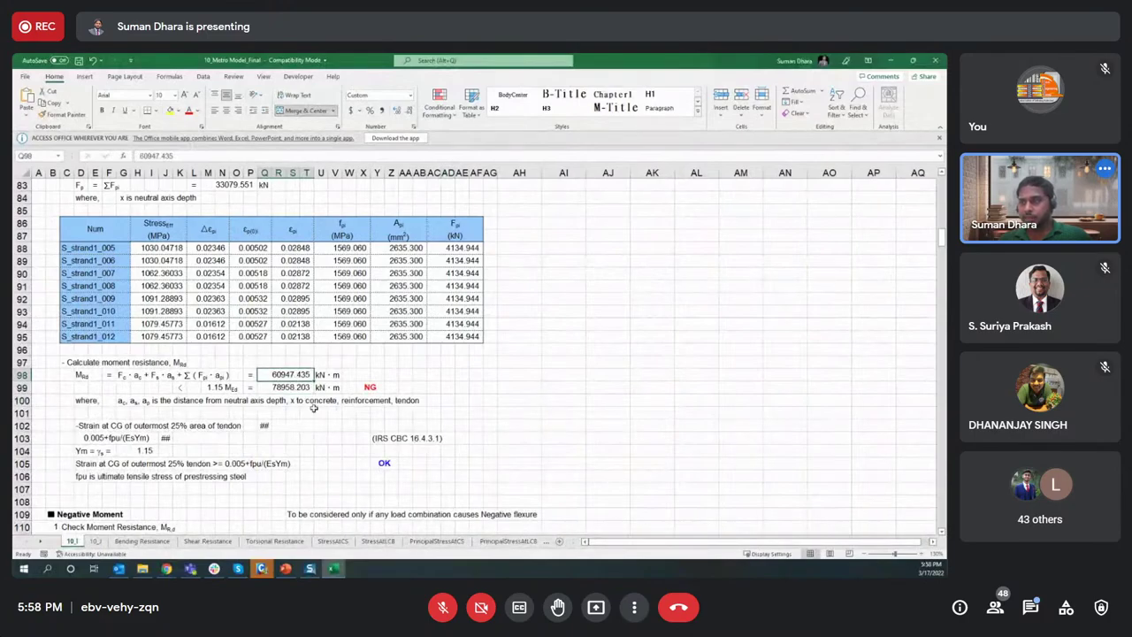
scroll(280, 417, up, 10)
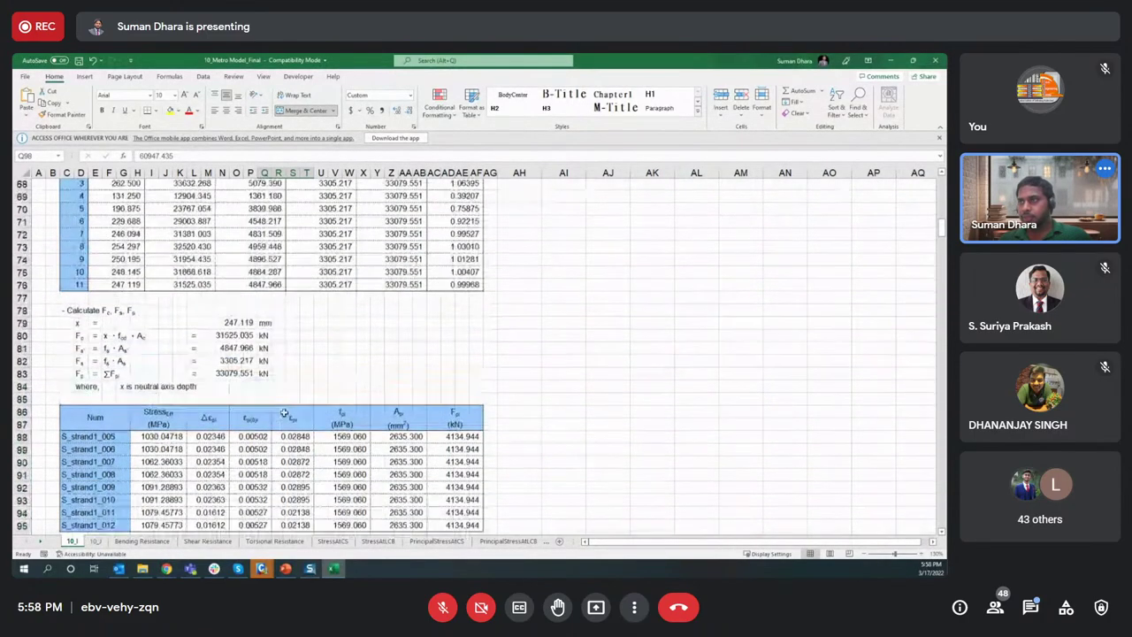
scroll(283, 413, down, 12)
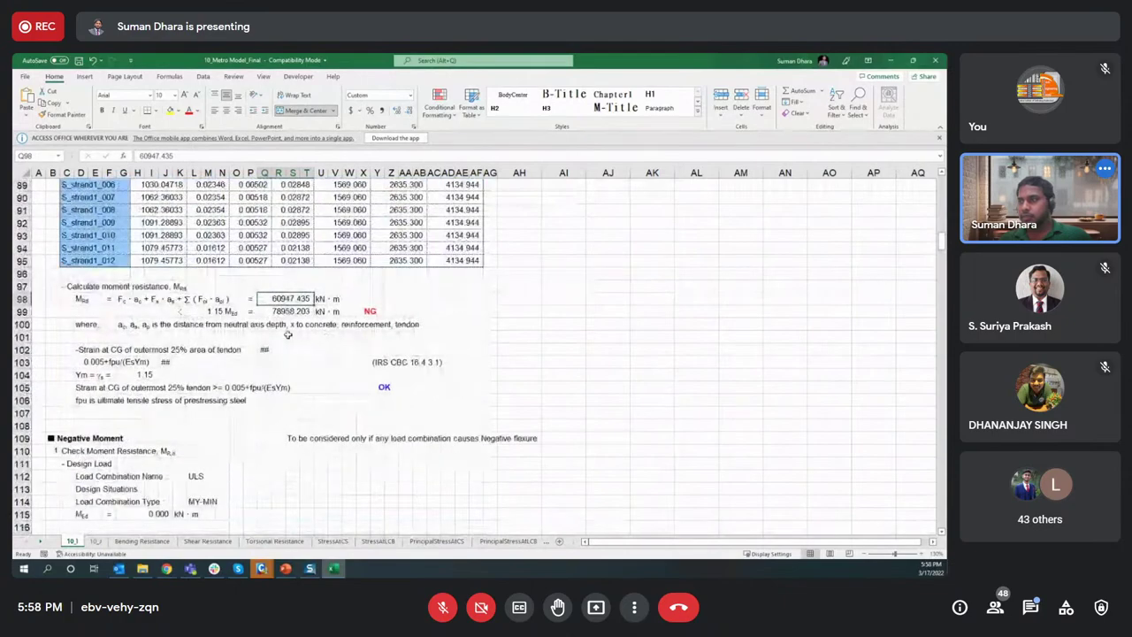
click(368, 310)
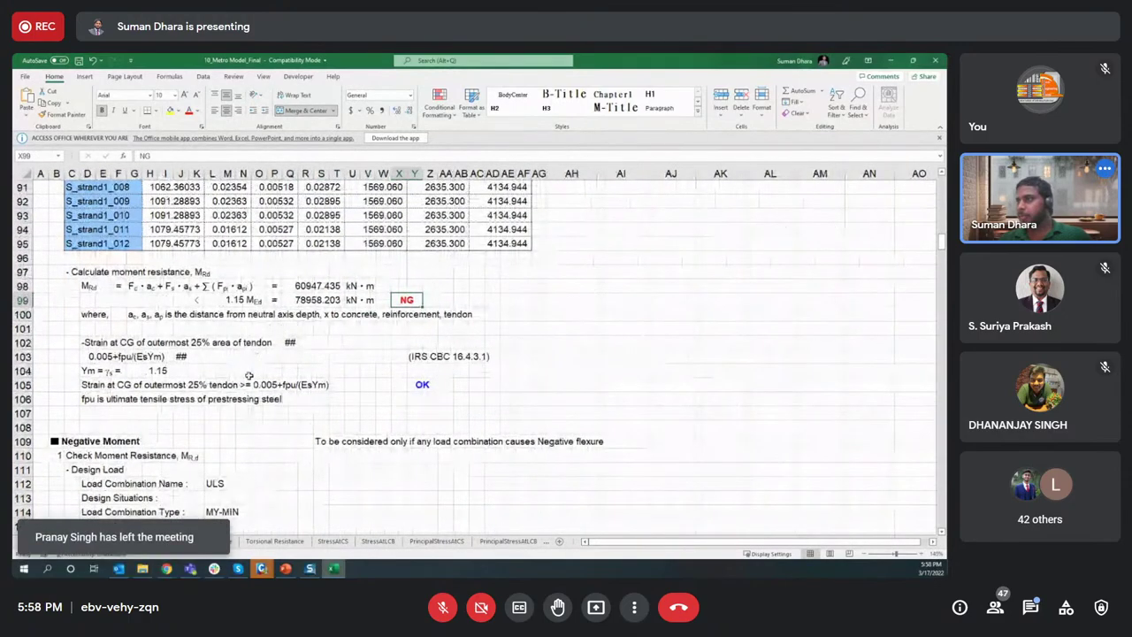
ctrl+scroll(249, 376, up, 1)
scroll(249, 376, up, 3)
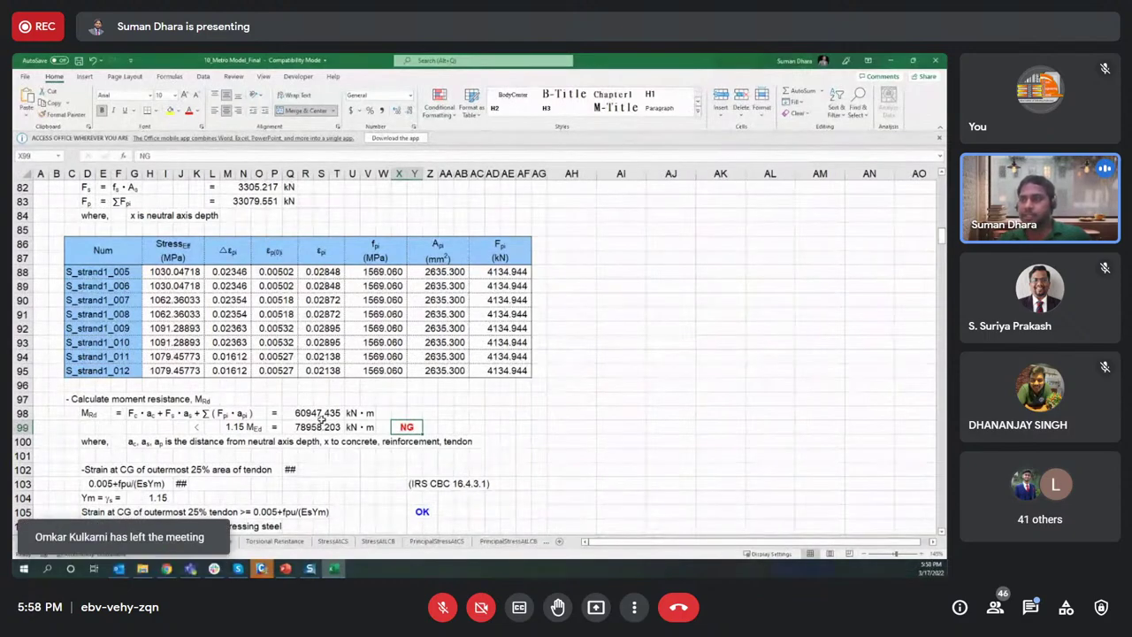
click(434, 427)
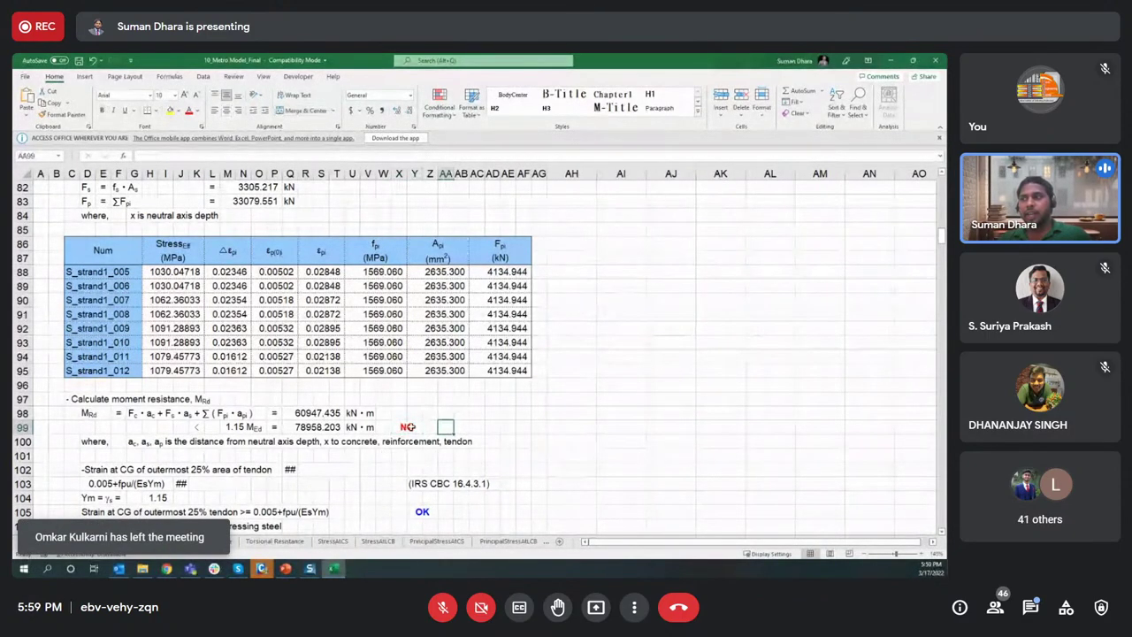
click(407, 428)
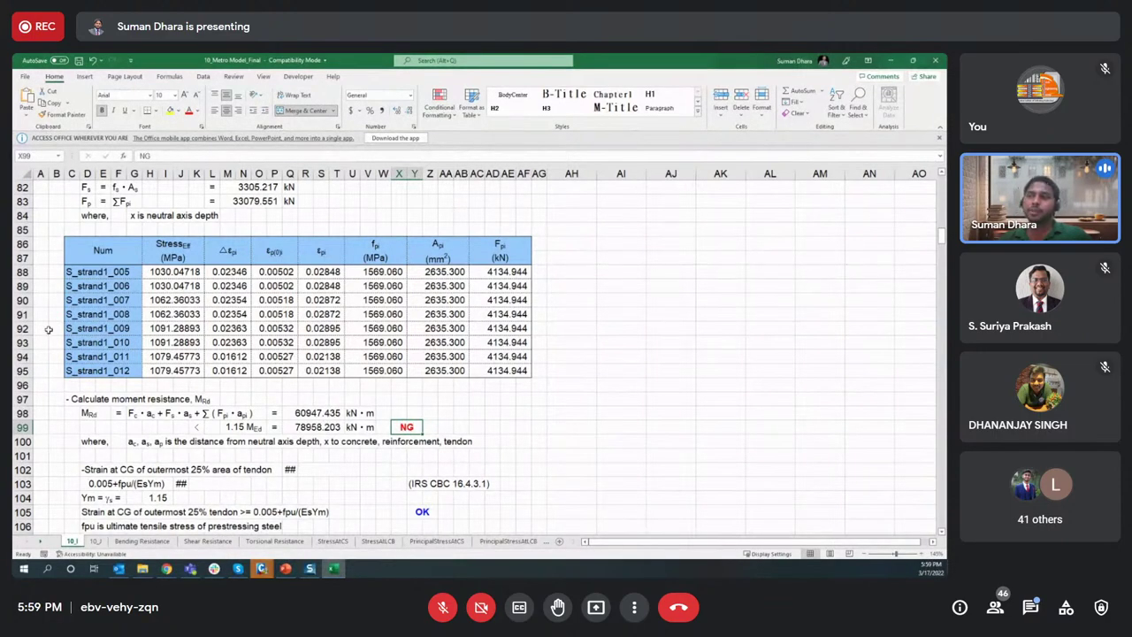
Step: Examine the outermost tendon strain check, the negative moment section, and the shear resistance and shear reinforcement checks for element 10
scroll(176, 363, down, 2)
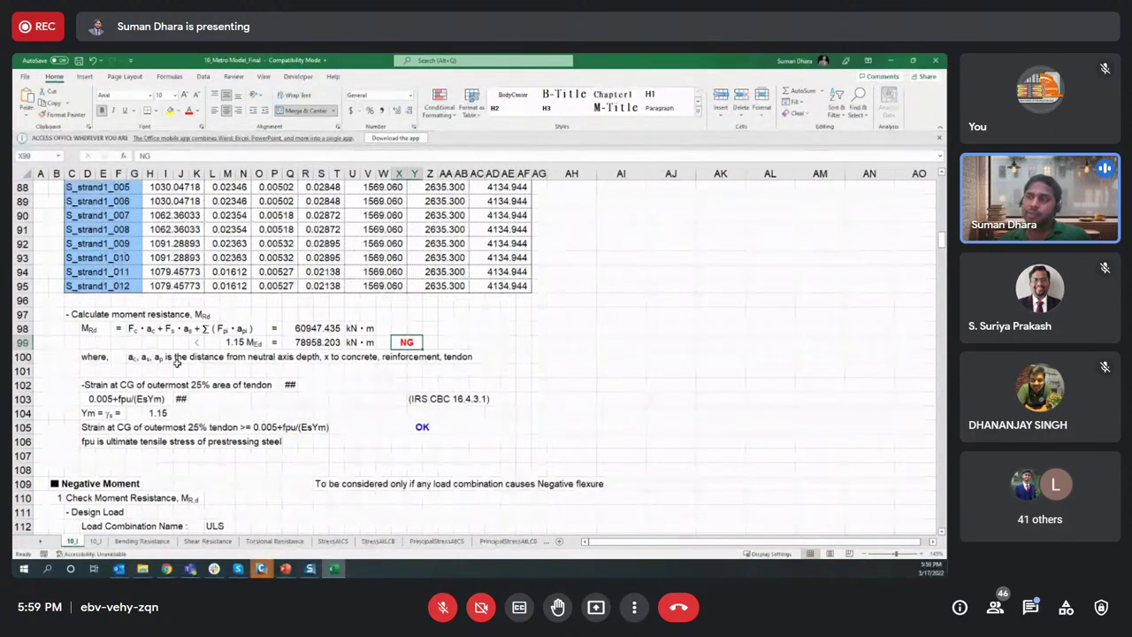
scroll(176, 363, down, 11)
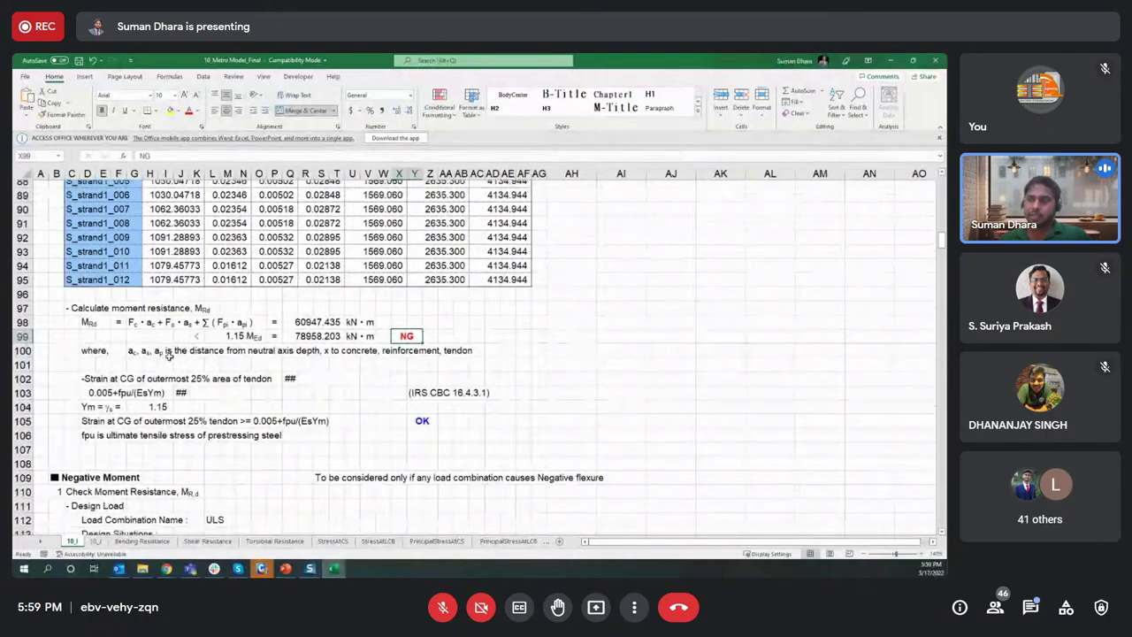
scroll(274, 349, down, 17)
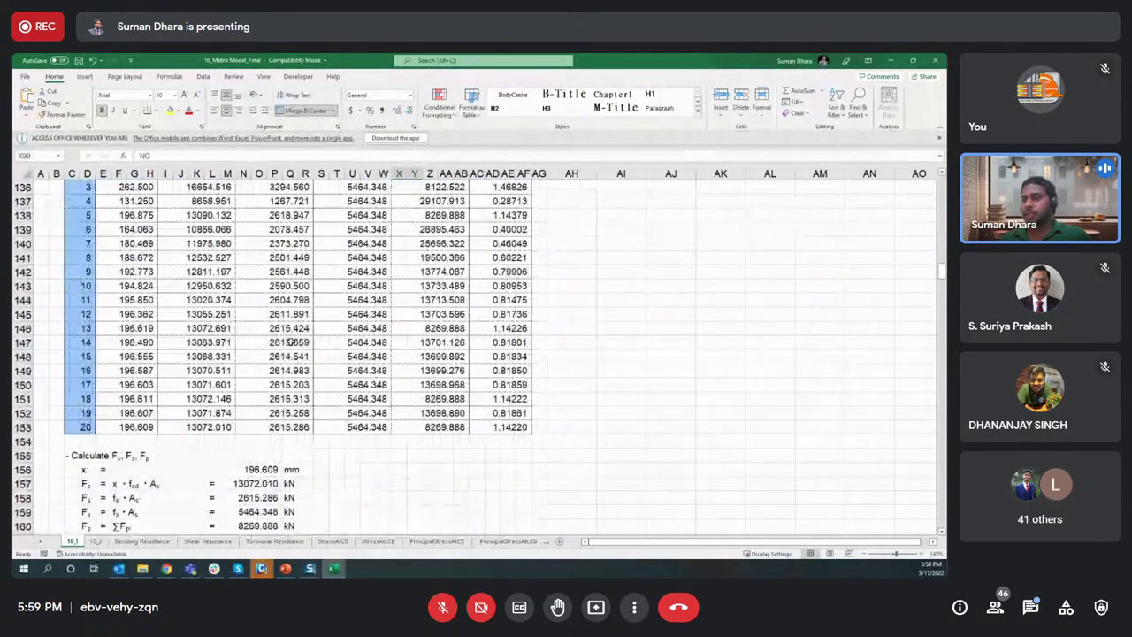
scroll(290, 341, down, 20)
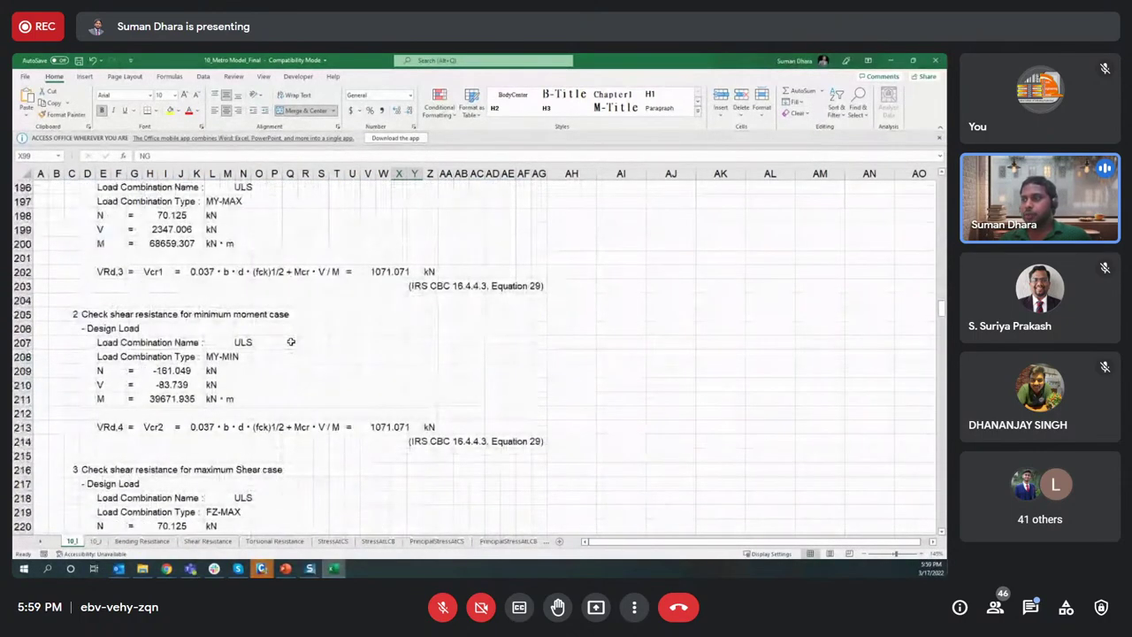
scroll(290, 341, down, 16)
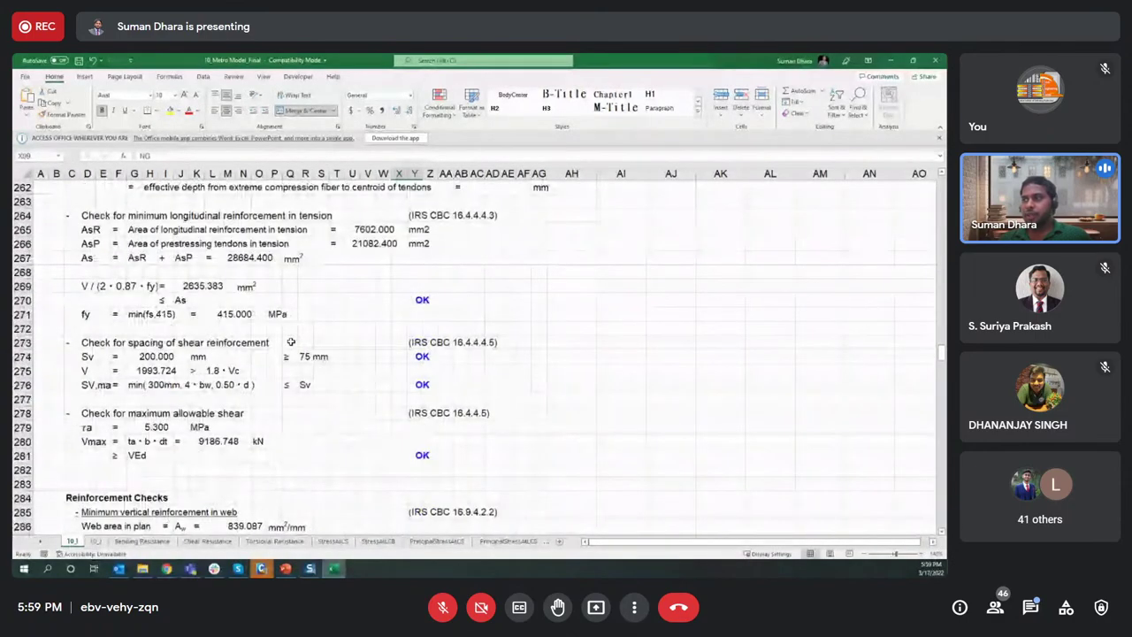
scroll(291, 342, down, 12)
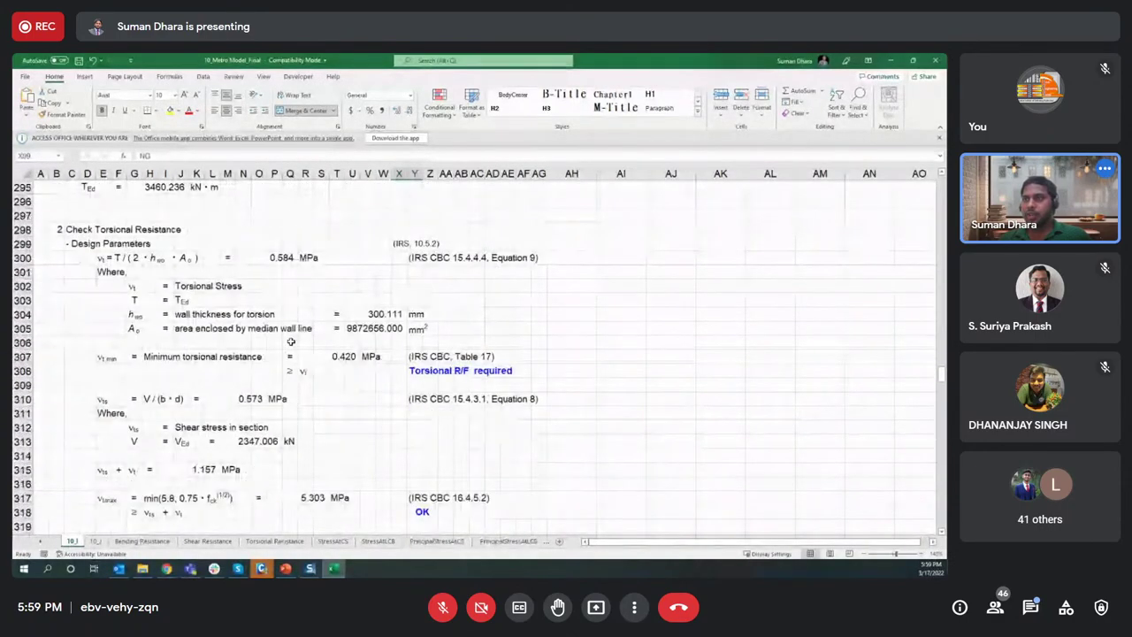
Step: Examine the torsional resistance check, the torsional reinforcement calculation per IRS CBC 15.4.4.4 and the minimum longitudinal reinforcement checks
click(420, 371)
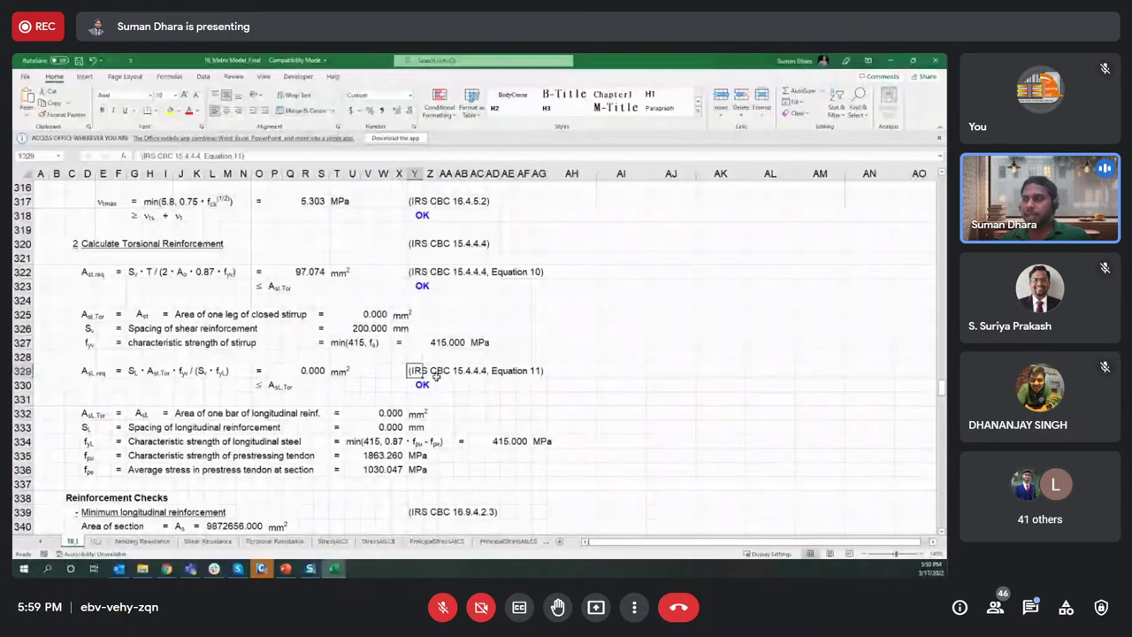
ctrl+scroll(613, 399, up, 3)
click(614, 397)
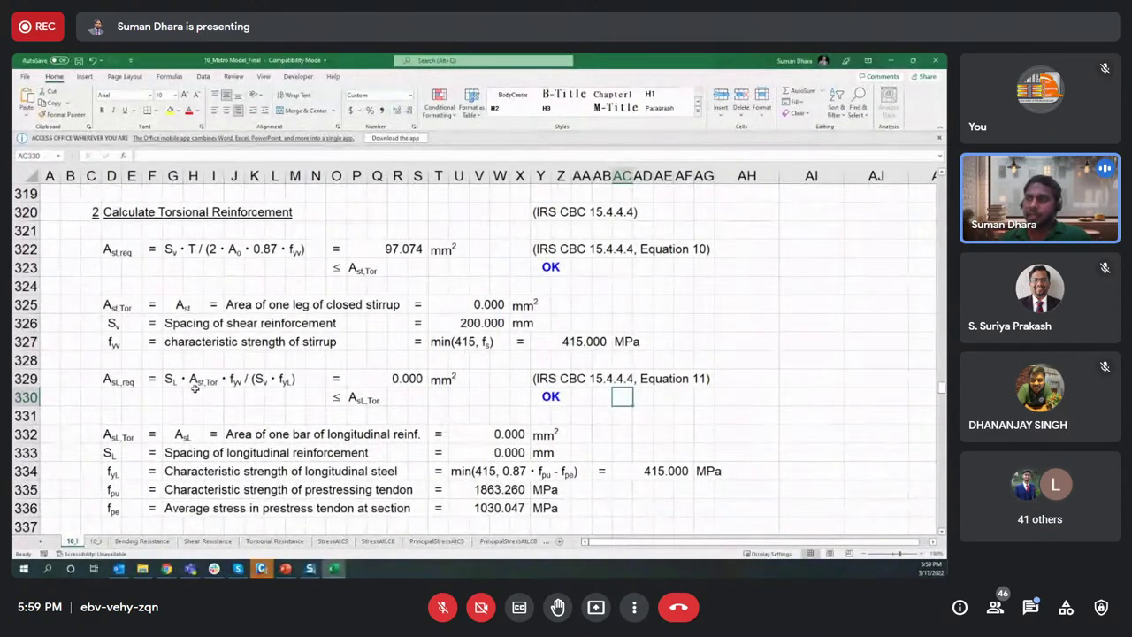
ctrl+scroll(195, 389, down, 1)
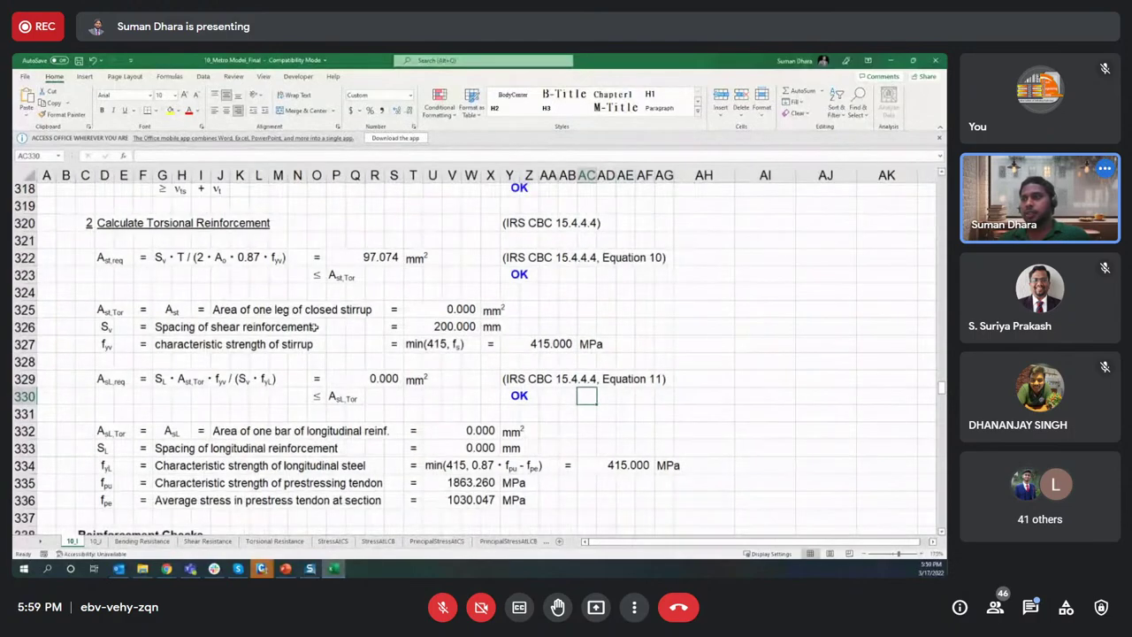
scroll(235, 298, down, 4)
scroll(235, 298, up, 4)
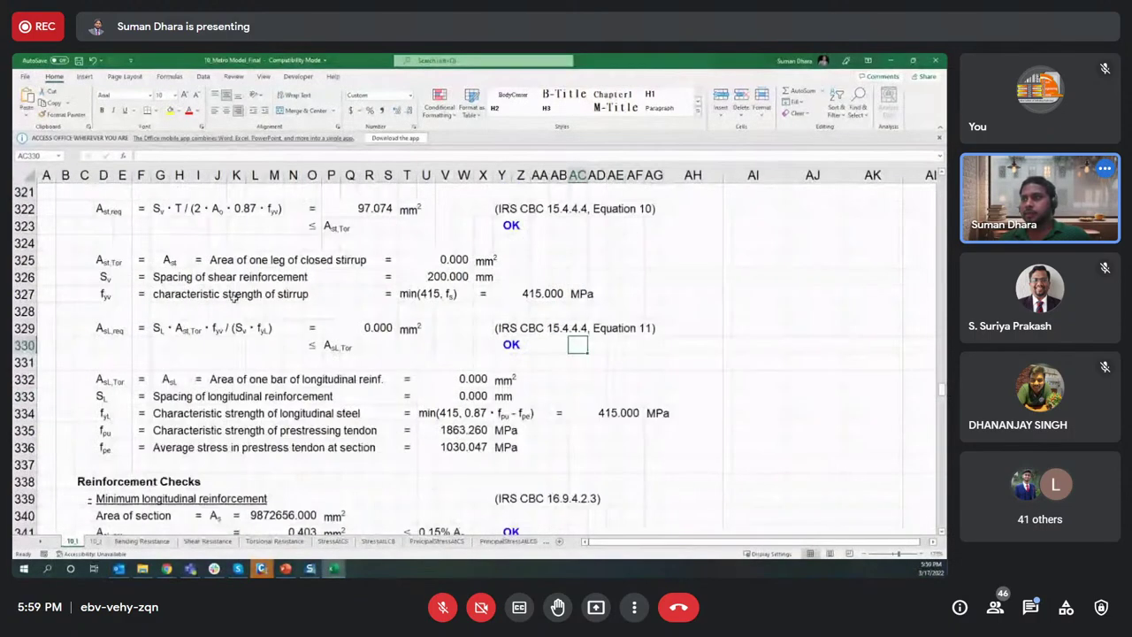
scroll(235, 298, down, 4)
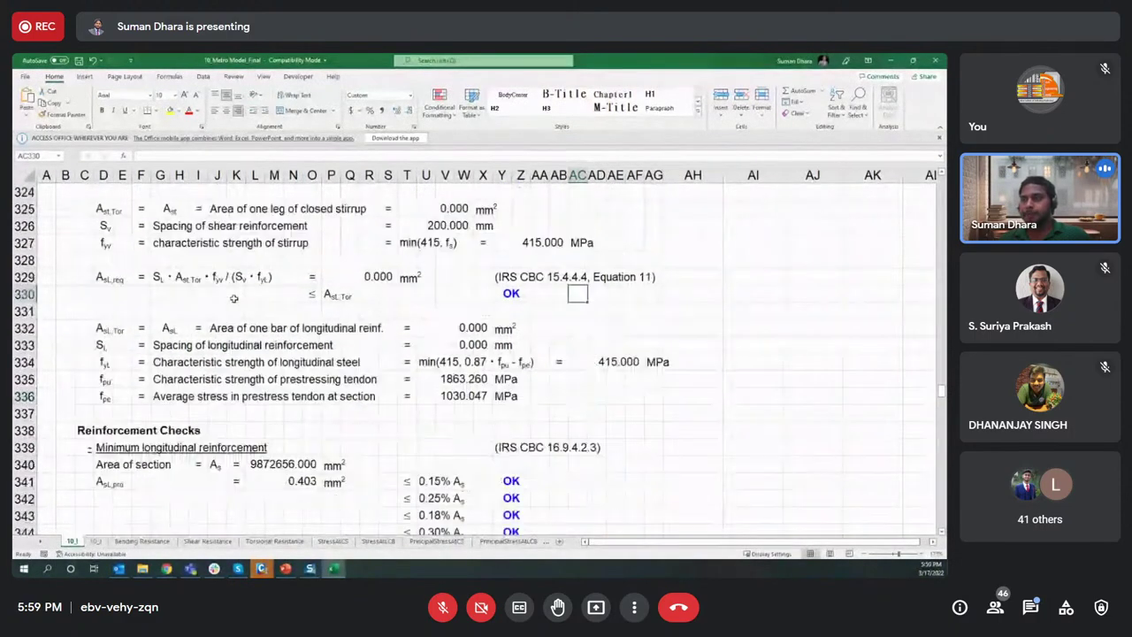
scroll(235, 298, down, 12)
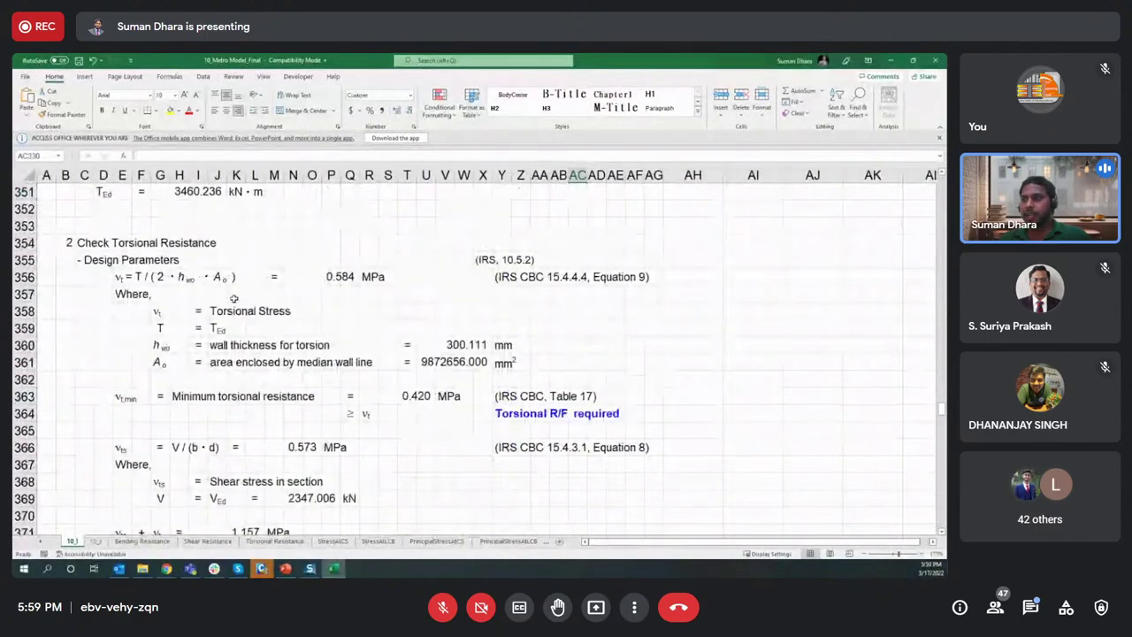
Step: Review the summary sheets for bending, shear and torsional resistance, stresses, principal stresses and tendon stress
click(142, 541)
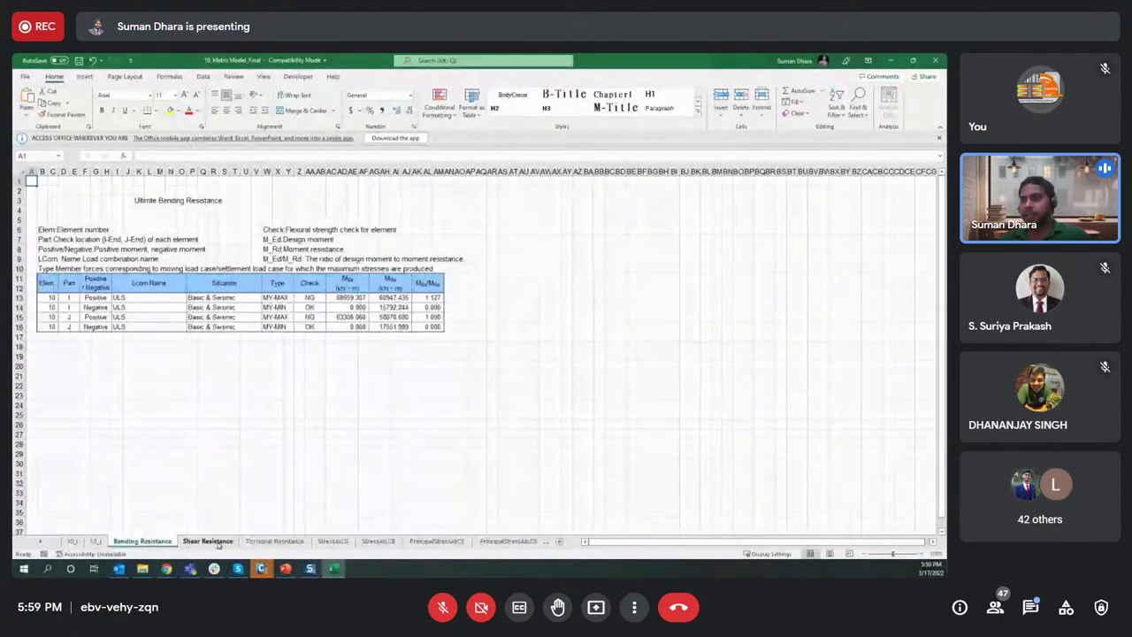
click(207, 540)
click(274, 541)
click(334, 541)
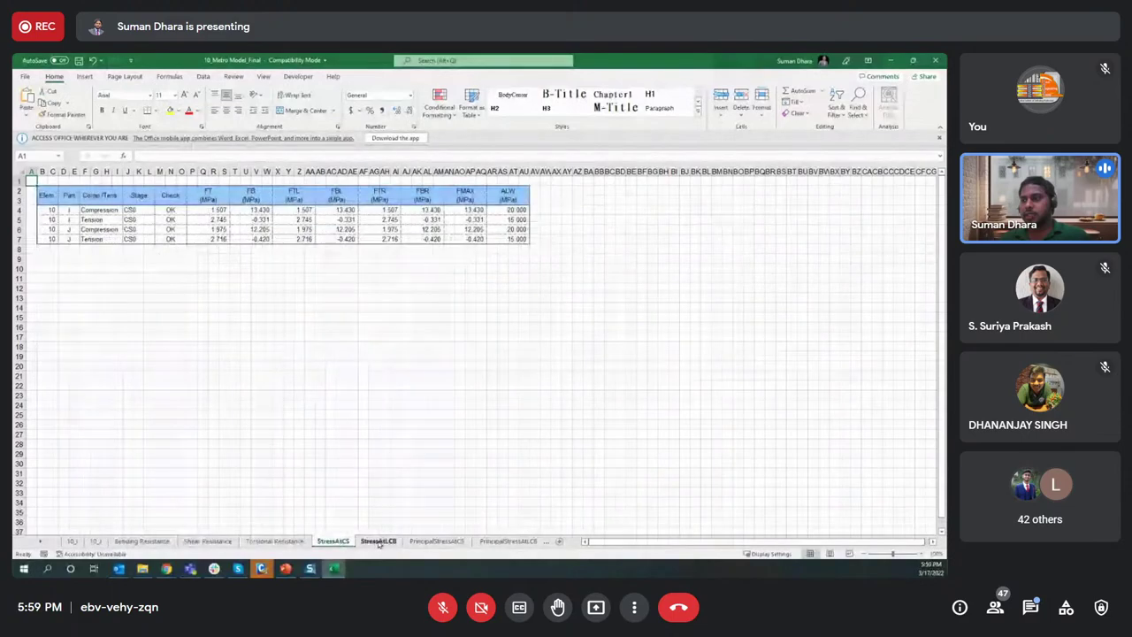
click(378, 540)
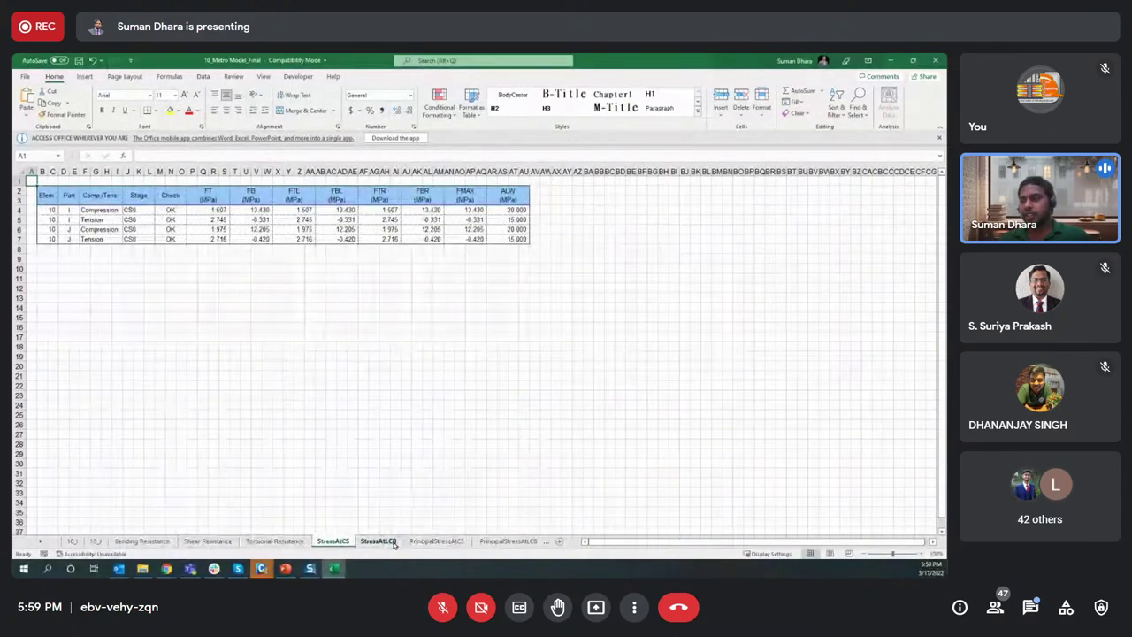
click(436, 540)
click(509, 541)
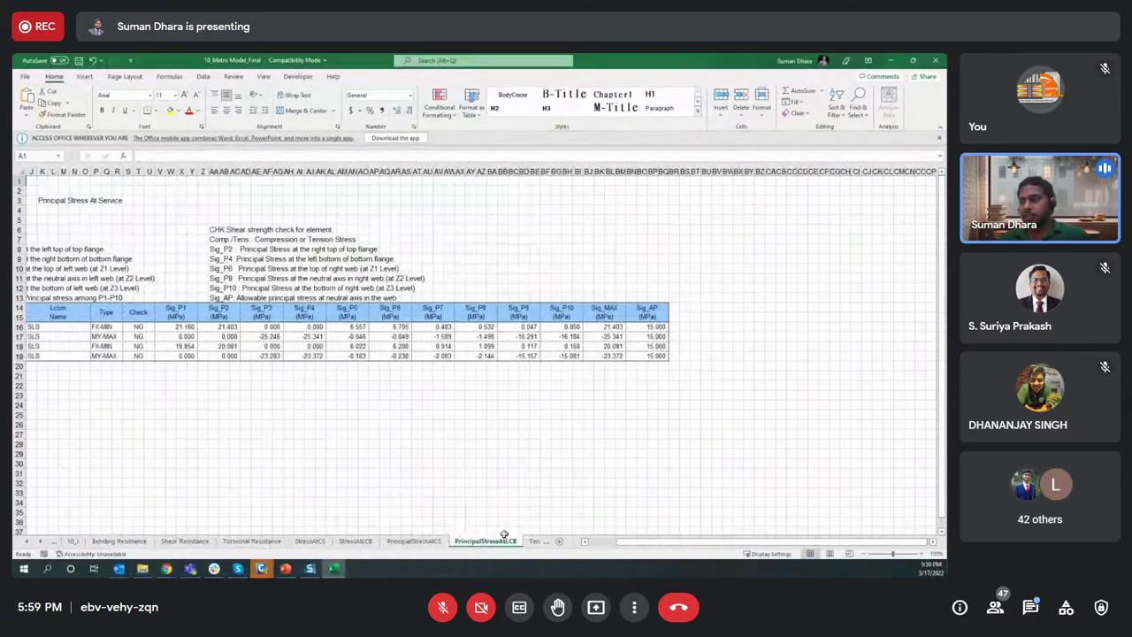
click(536, 542)
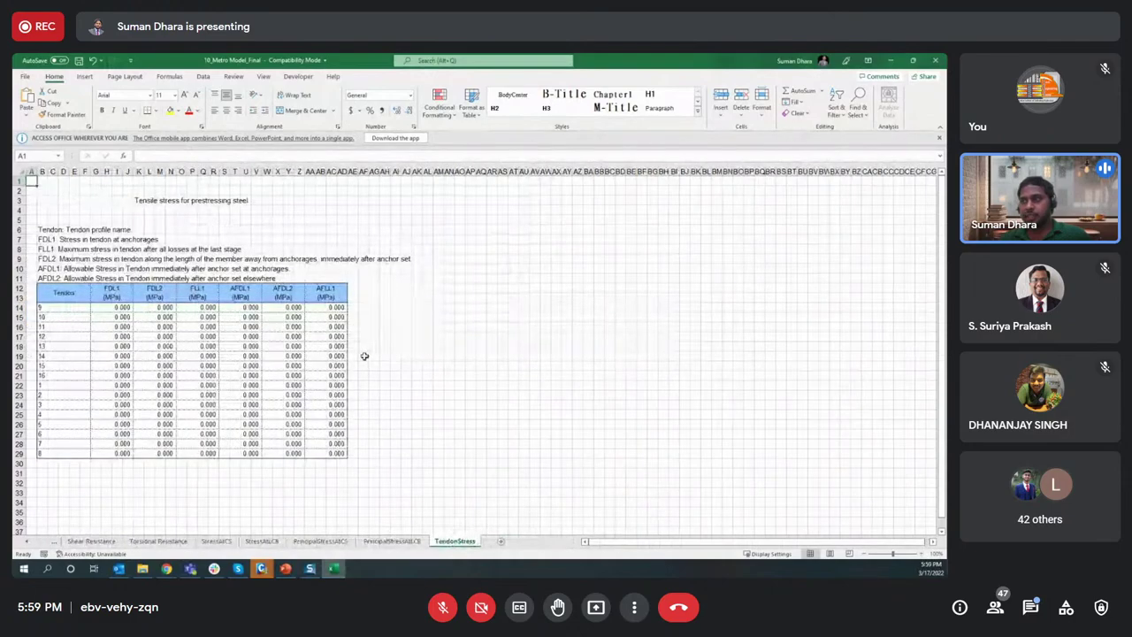
Step: Compare the principal stress results at the construction stage with those at the service load combinations
click(314, 542)
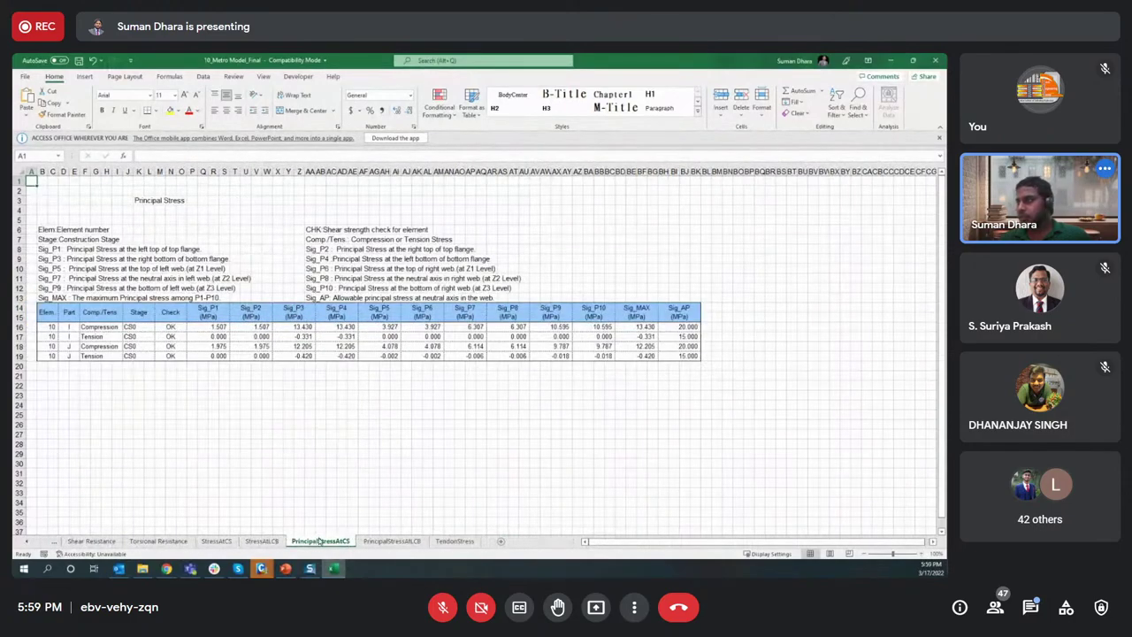
click(447, 542)
click(392, 541)
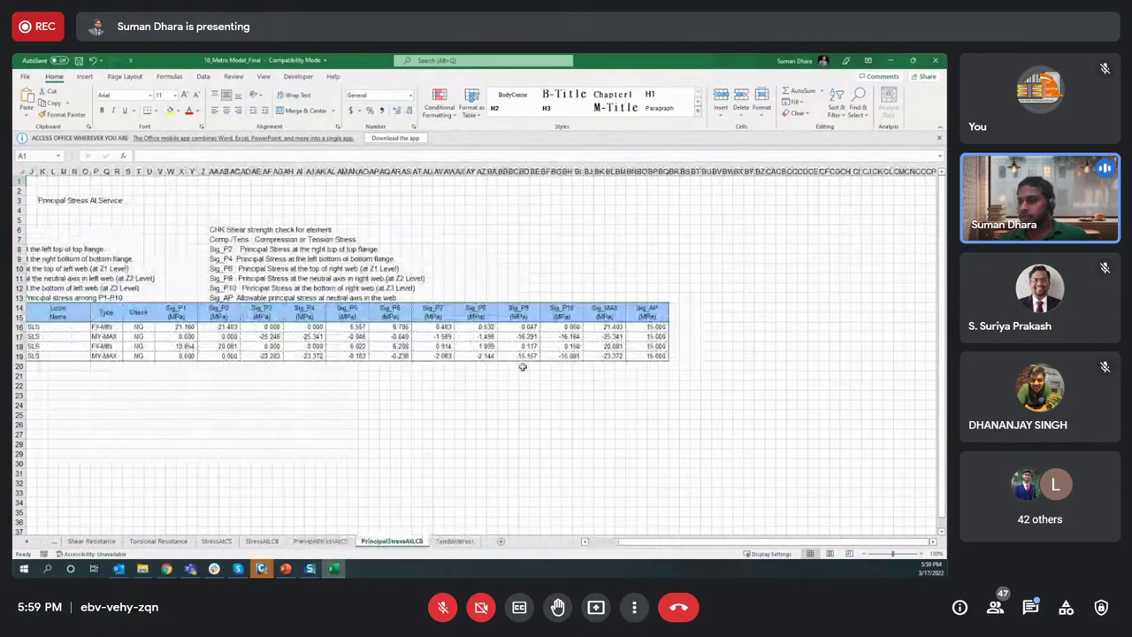
click(92, 541)
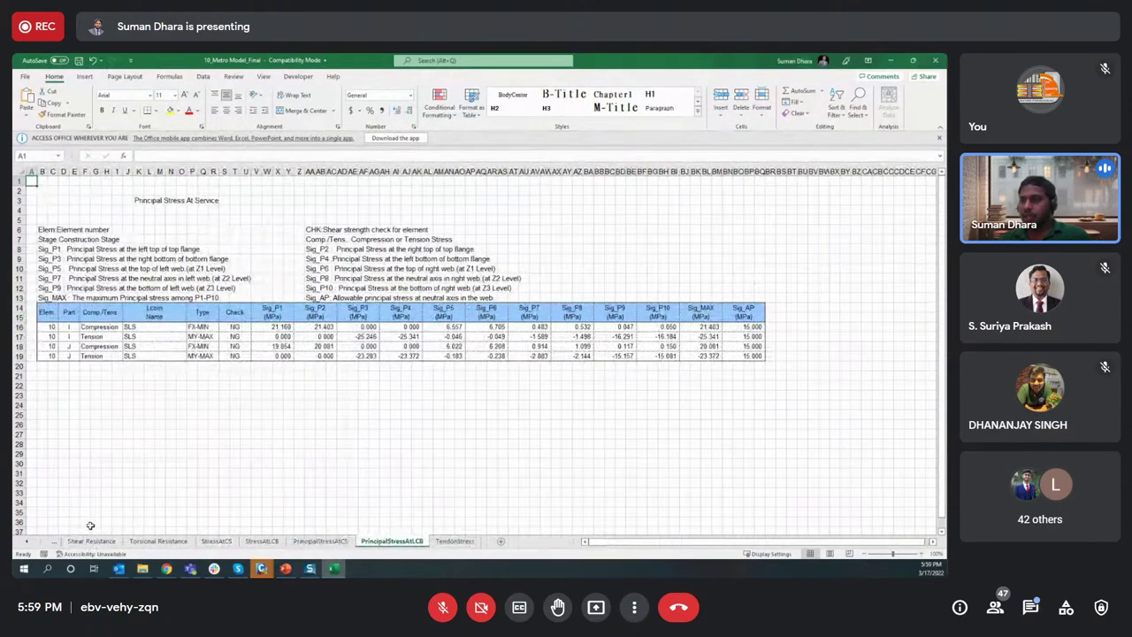
Step: Return to the ultimate bending resistance summary, view the 10_J report sheet for the element's J end, and minimize the workbook
click(30, 541)
key(ctrl+Page_Up)
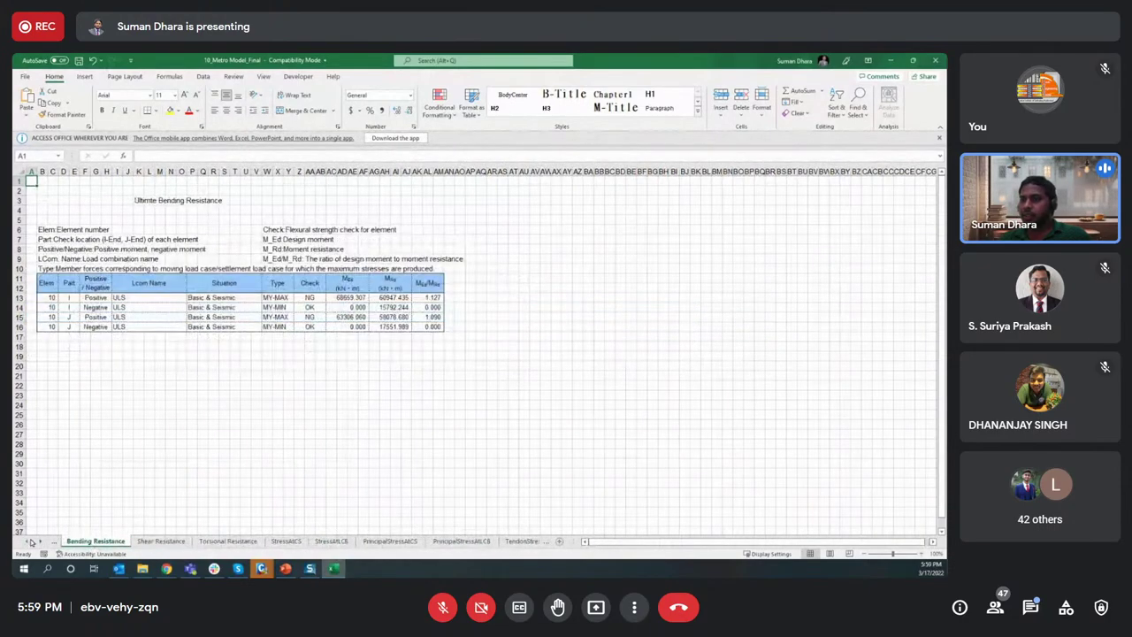
click(27, 542)
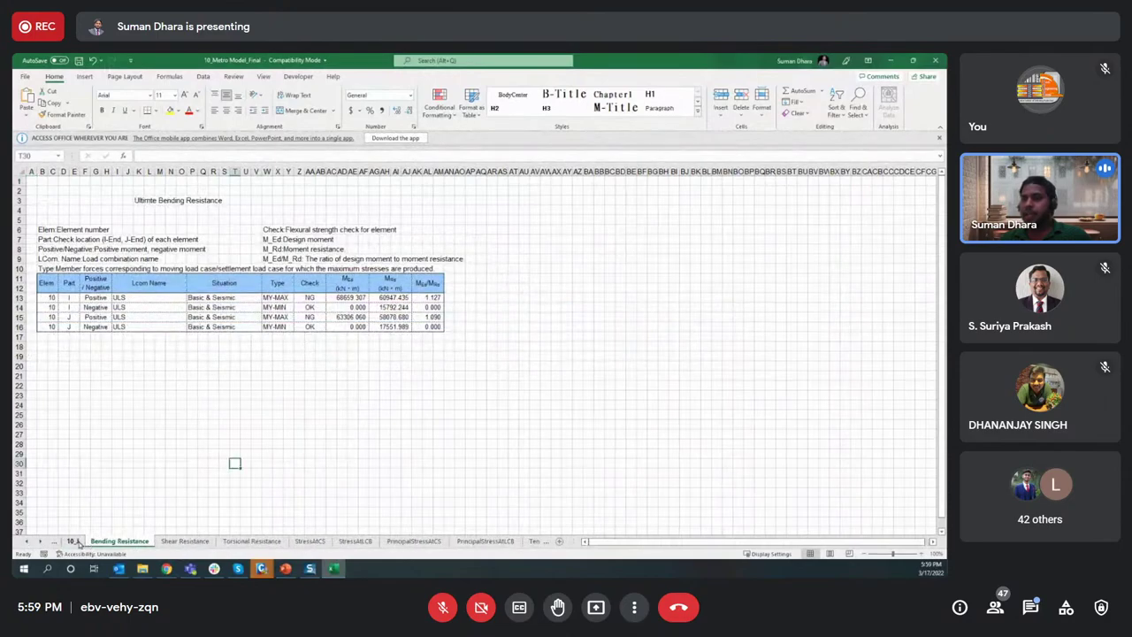
click(71, 541)
scroll(381, 361, down, 10)
scroll(381, 361, up, 10)
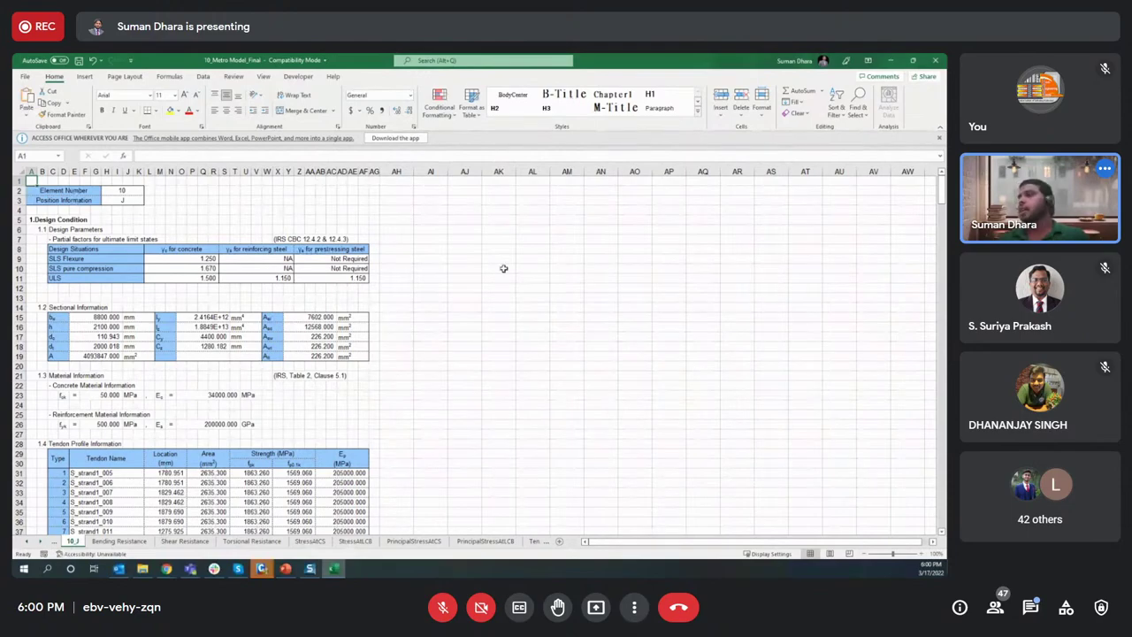
click(890, 59)
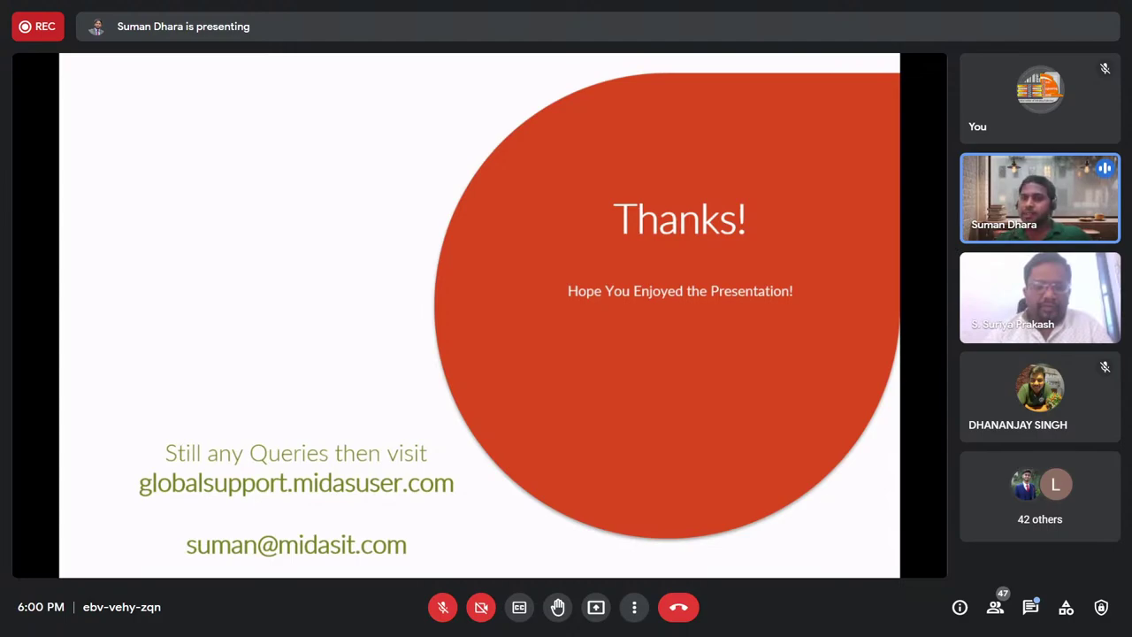
Step: In midas Civil, display construction stage CS14 of the FCM bridge model and return to the Base stage
mouse_move(331, 503)
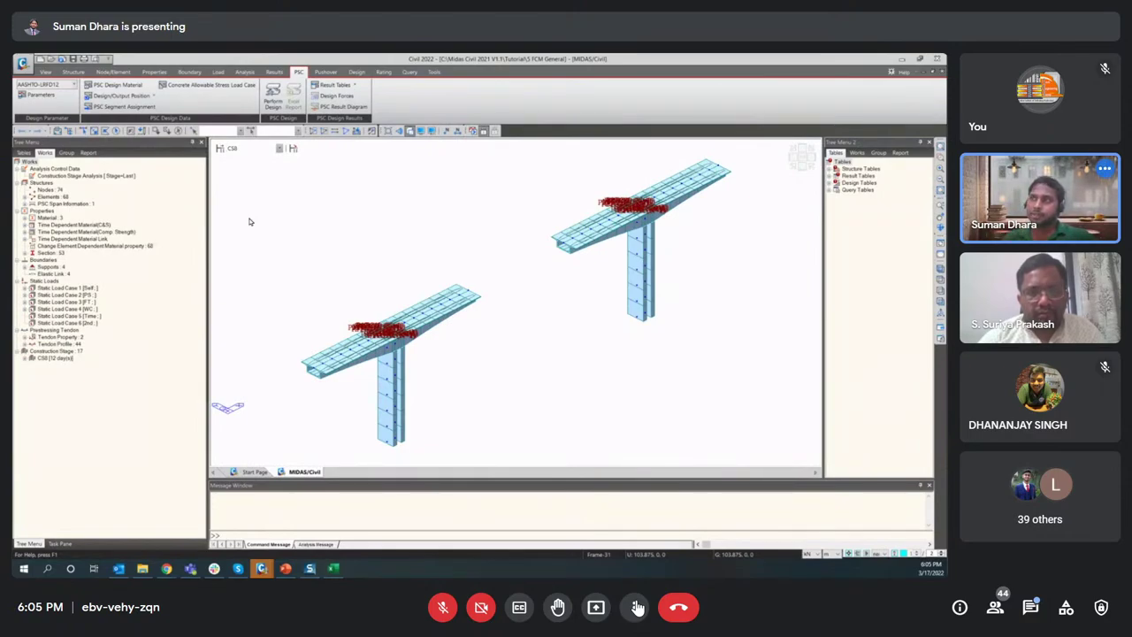
click(253, 145)
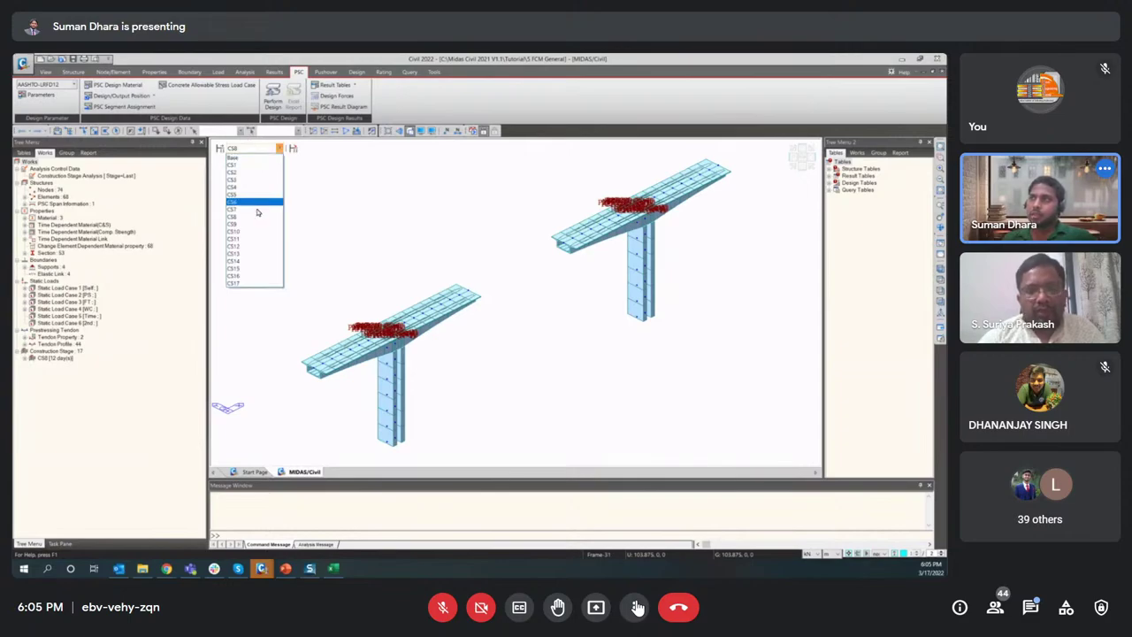
click(257, 261)
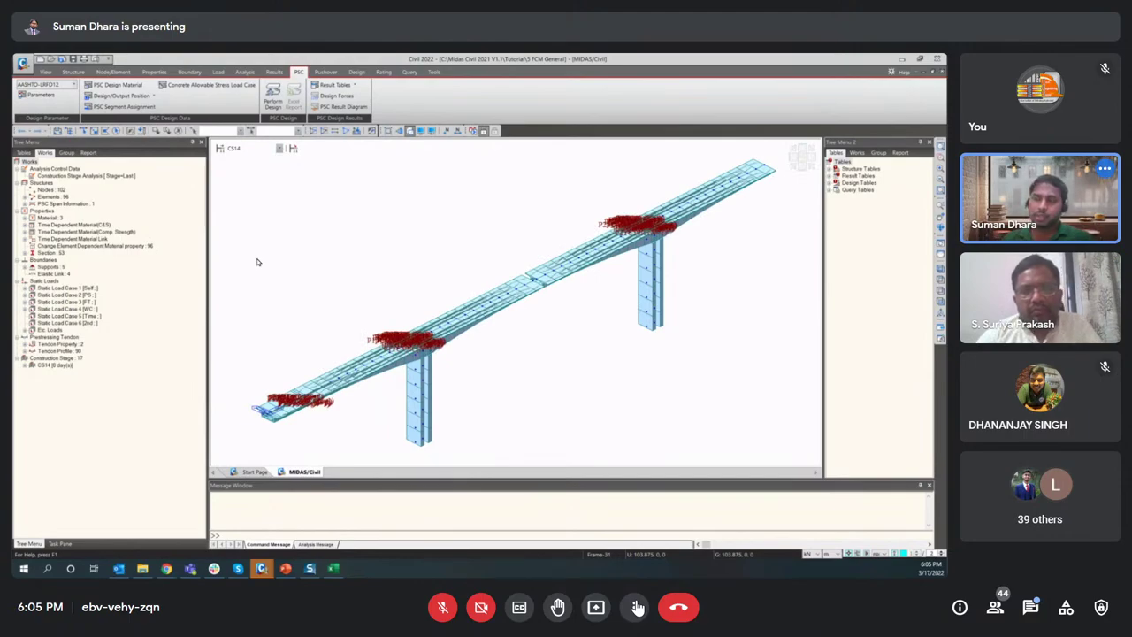
click(241, 149)
click(240, 162)
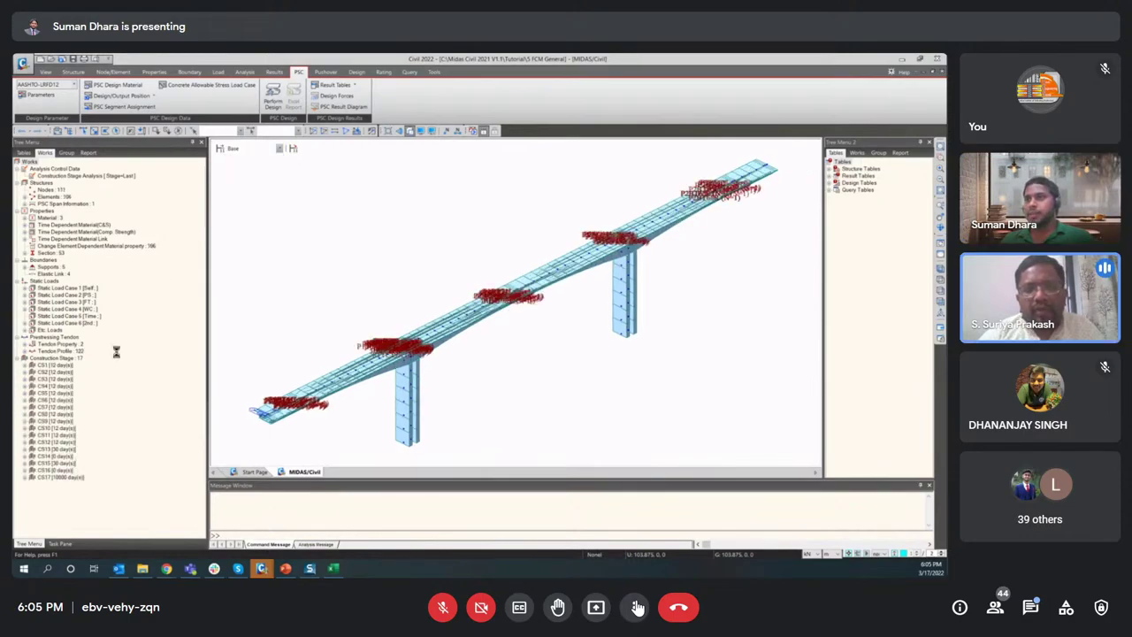
Step: Expand the model's tendon properties and open the properties of the Top tendon
double_click(71, 344)
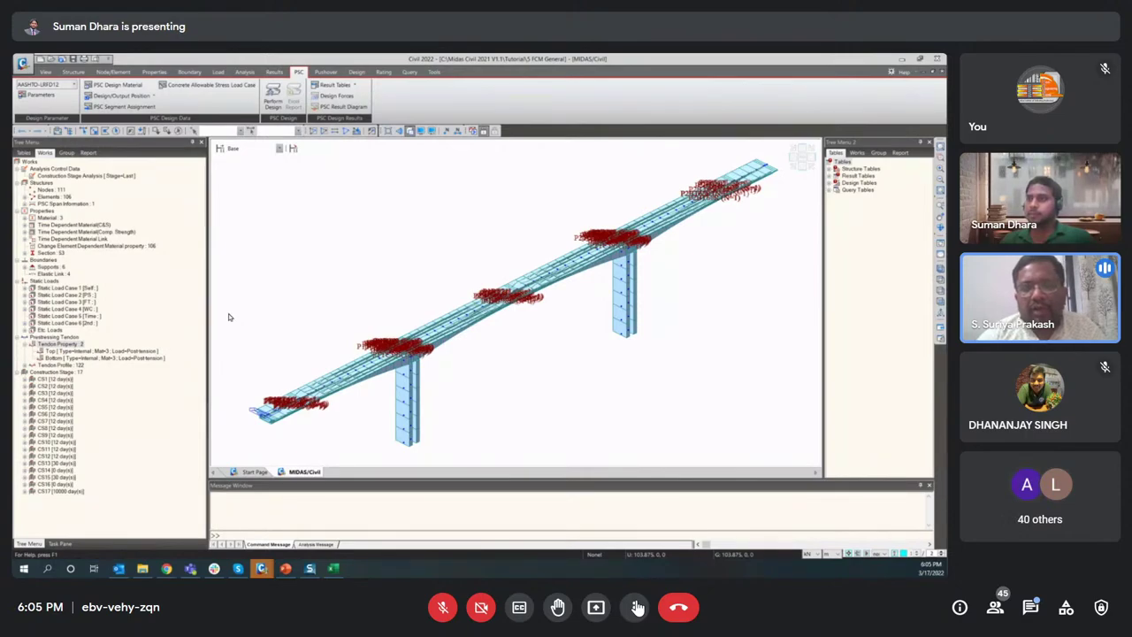
click(152, 352)
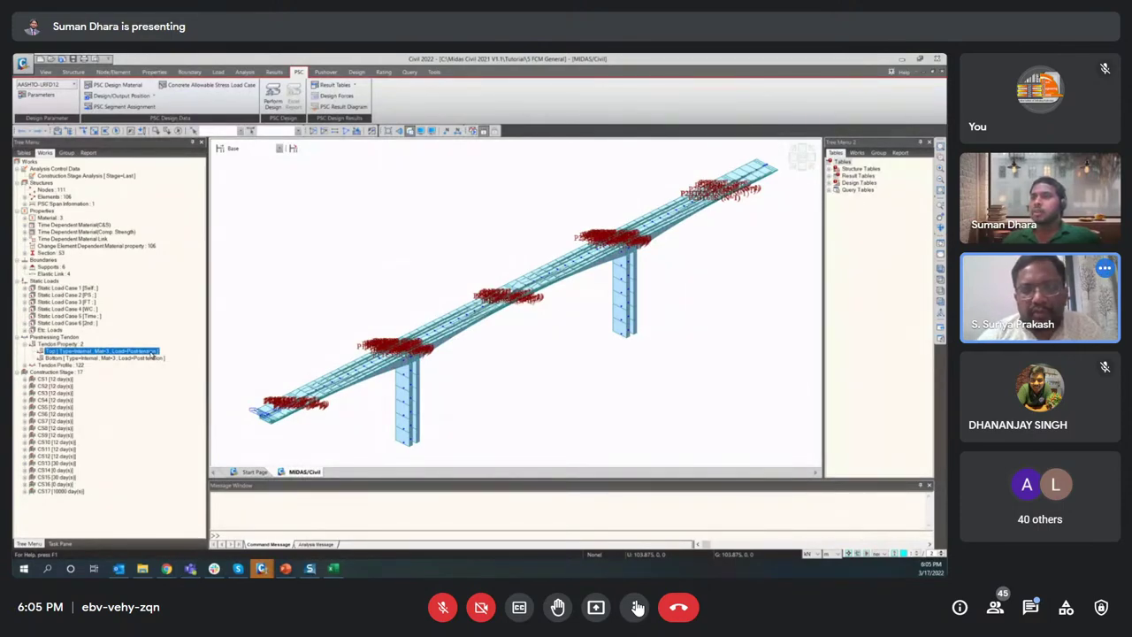
right_click(154, 354)
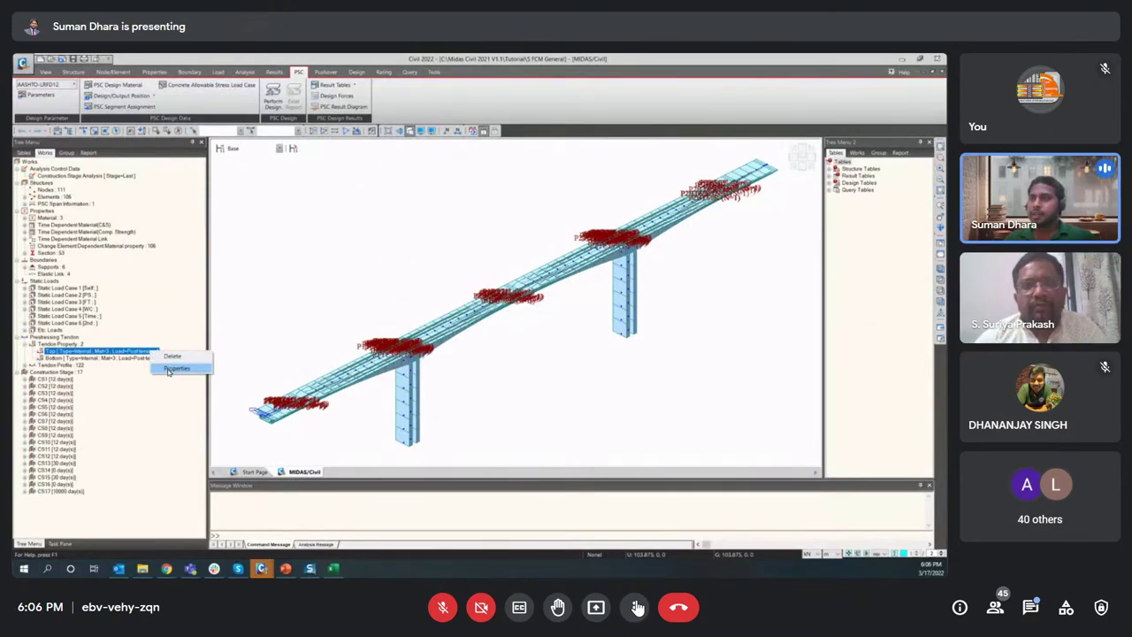
click(169, 371)
drag(422, 198, 379, 192)
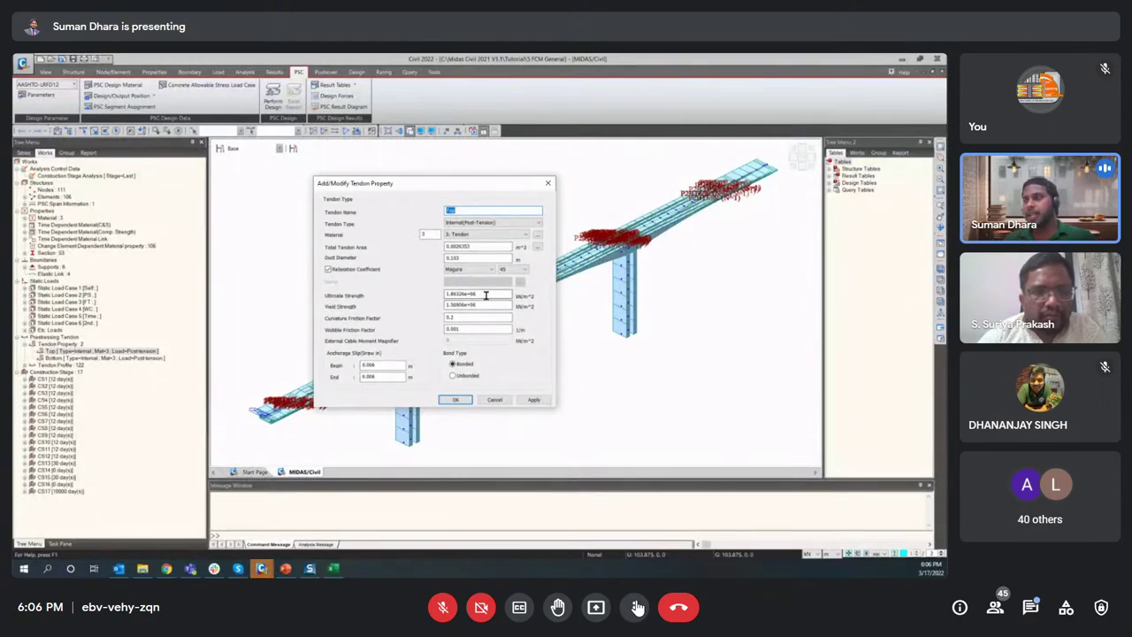
Step: Examine the Top tendon's ultimate and yield strengths, friction factors and anchorage slip, and close its properties without changes
drag(502, 294, 438, 296)
drag(506, 305, 428, 317)
drag(509, 329, 426, 328)
drag(405, 365, 339, 363)
drag(398, 376, 335, 364)
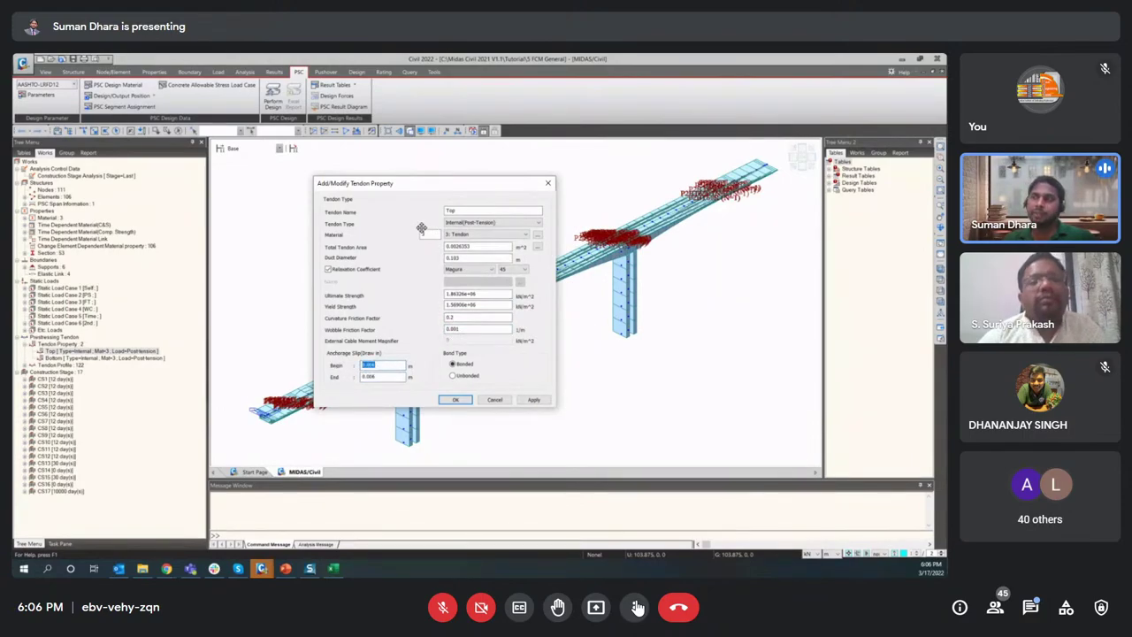
click(494, 400)
Step: Expand the list of tendon profiles to view their assigned properties, and collapse it again
double_click(62, 365)
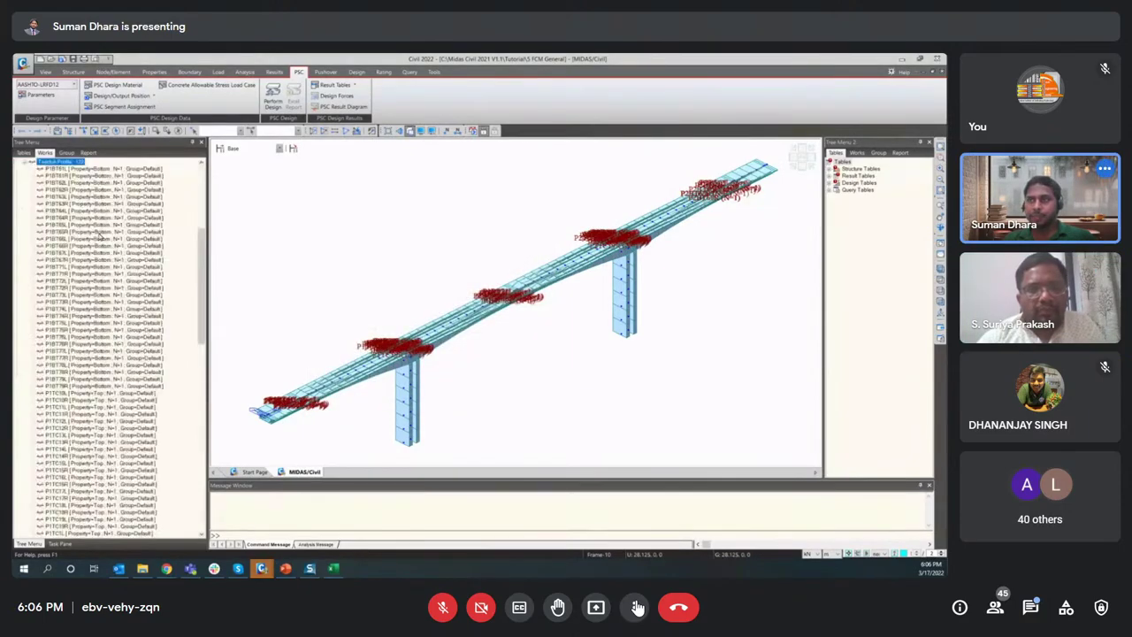
click(26, 164)
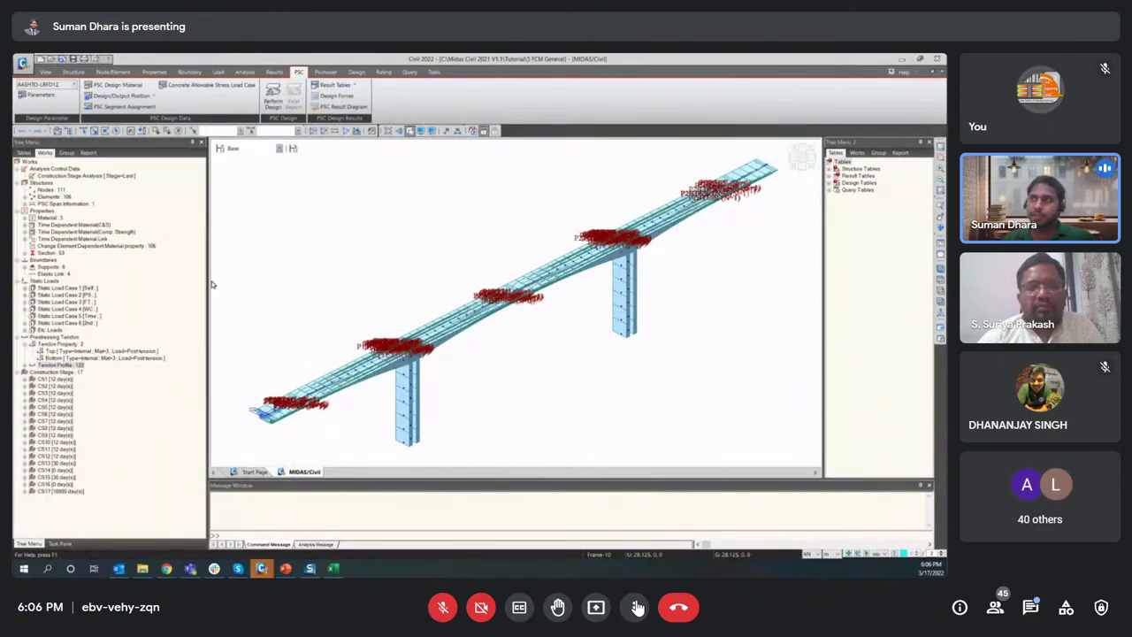
Step: Expand the creep/shrinkage and compressive strength material lists and open the properties of the C5000 creep/shrinkage material
double_click(71, 226)
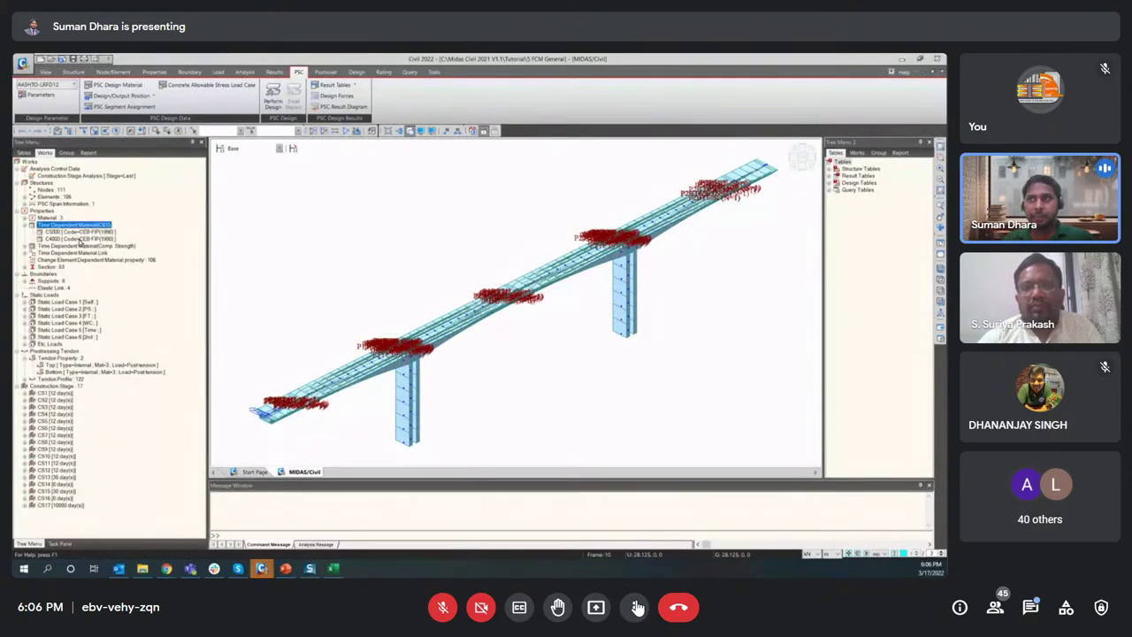
double_click(80, 246)
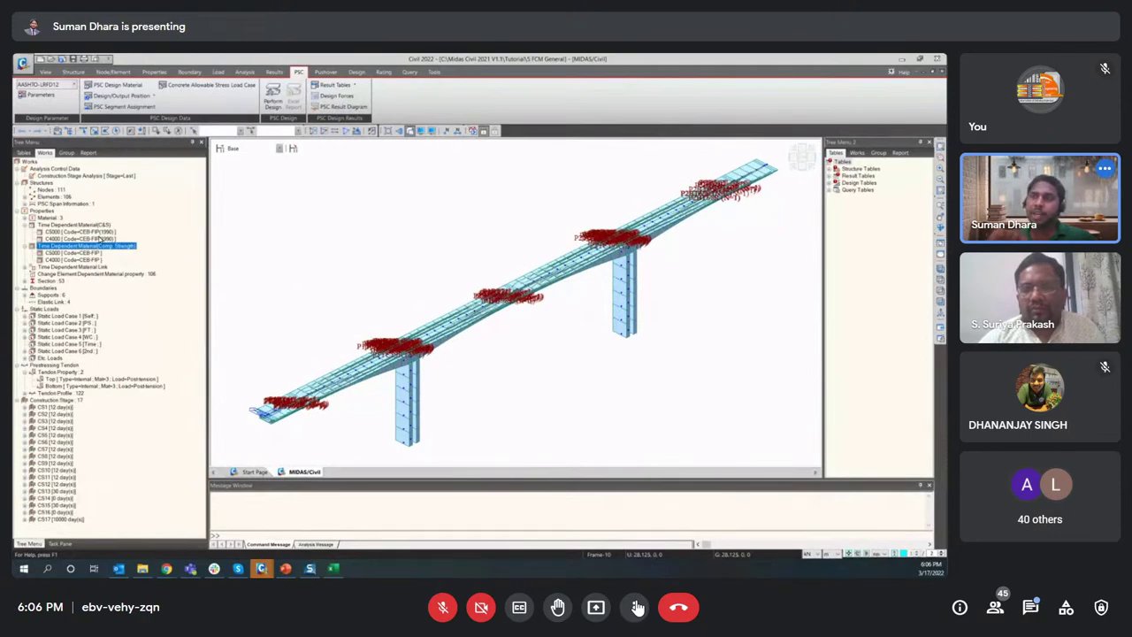
click(89, 232)
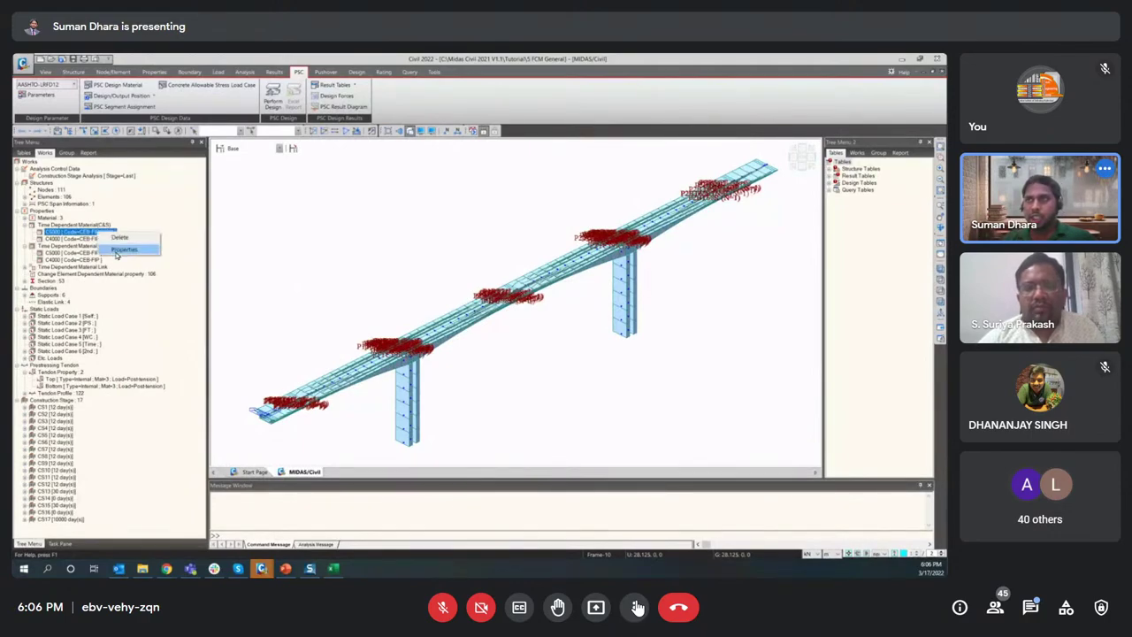
double_click(88, 232)
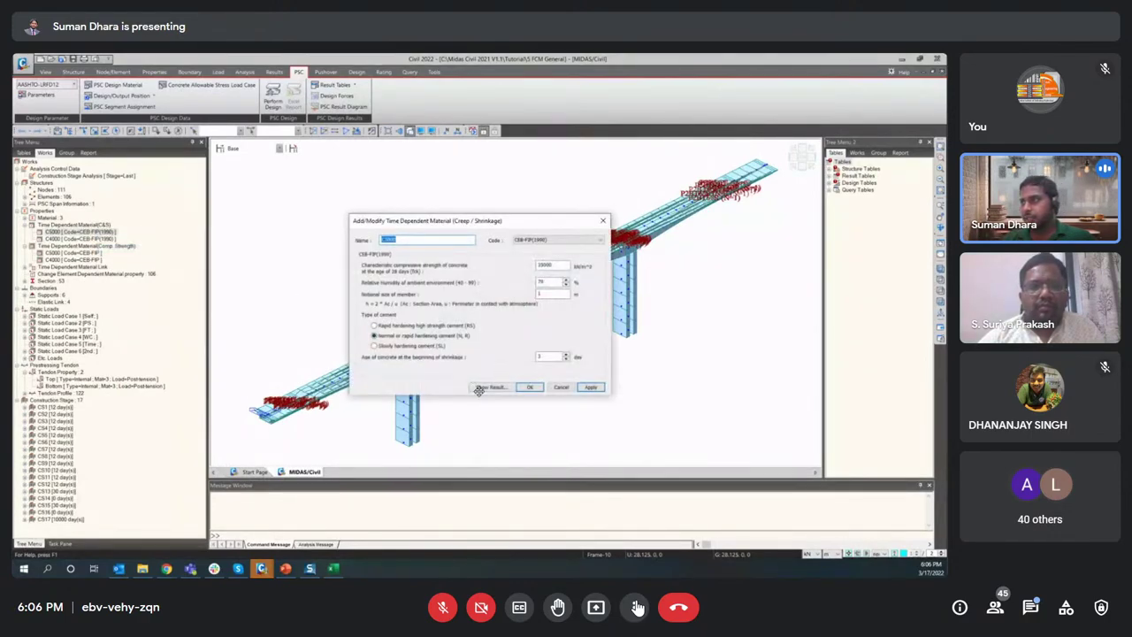
Step: Examine the C5000 material's creep coefficient curve and available codes, keep CEB-FIP(1990), and close its properties without changes
click(490, 387)
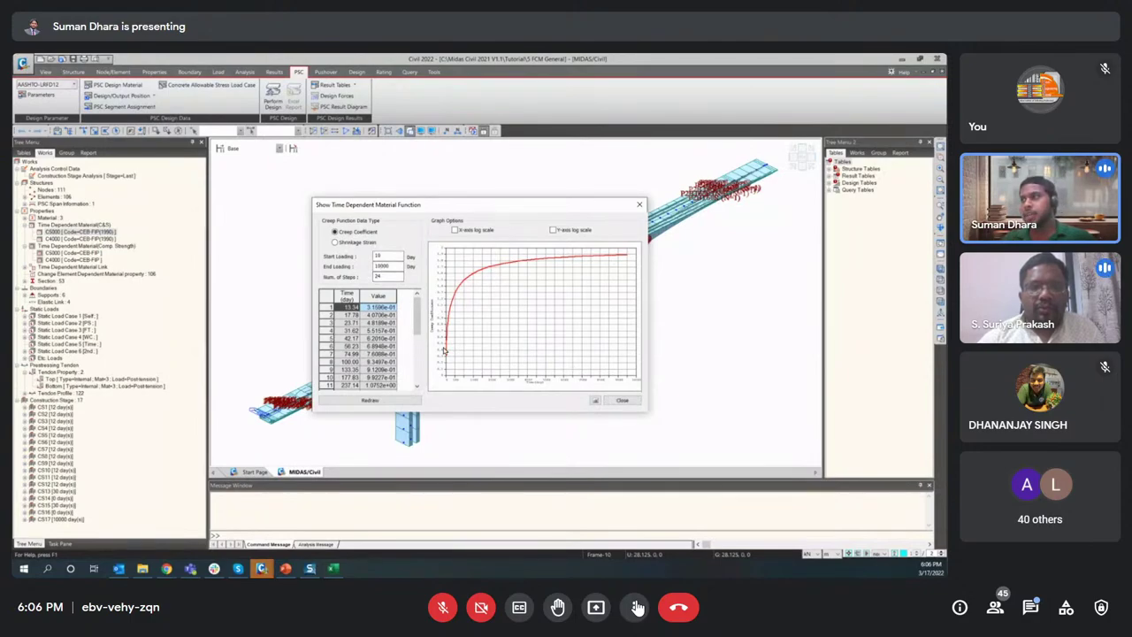
click(630, 404)
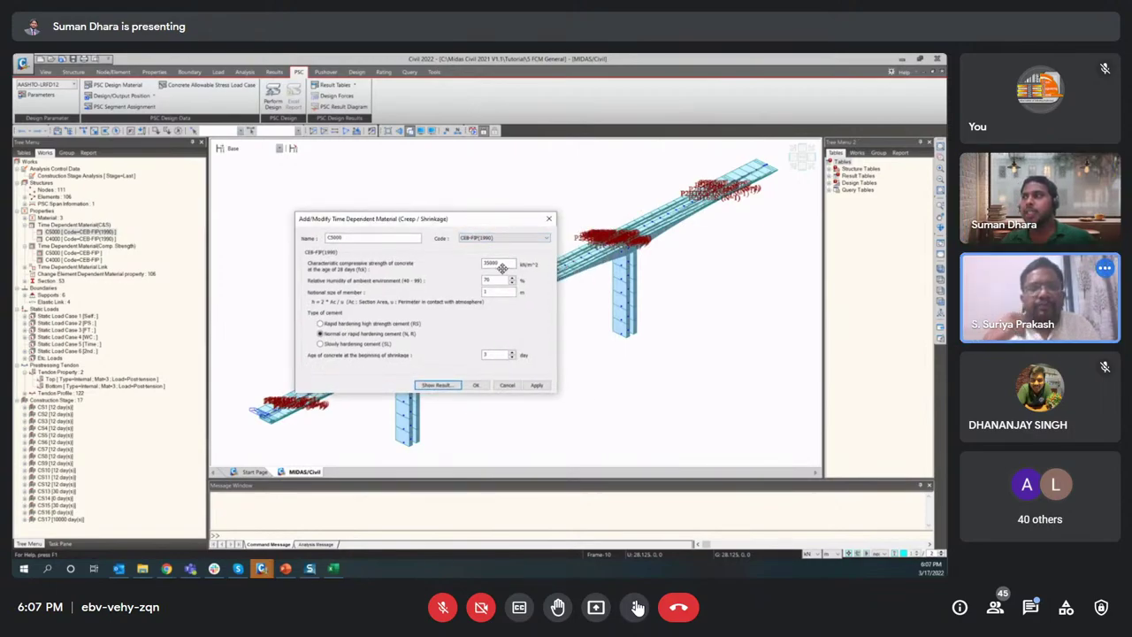
click(493, 240)
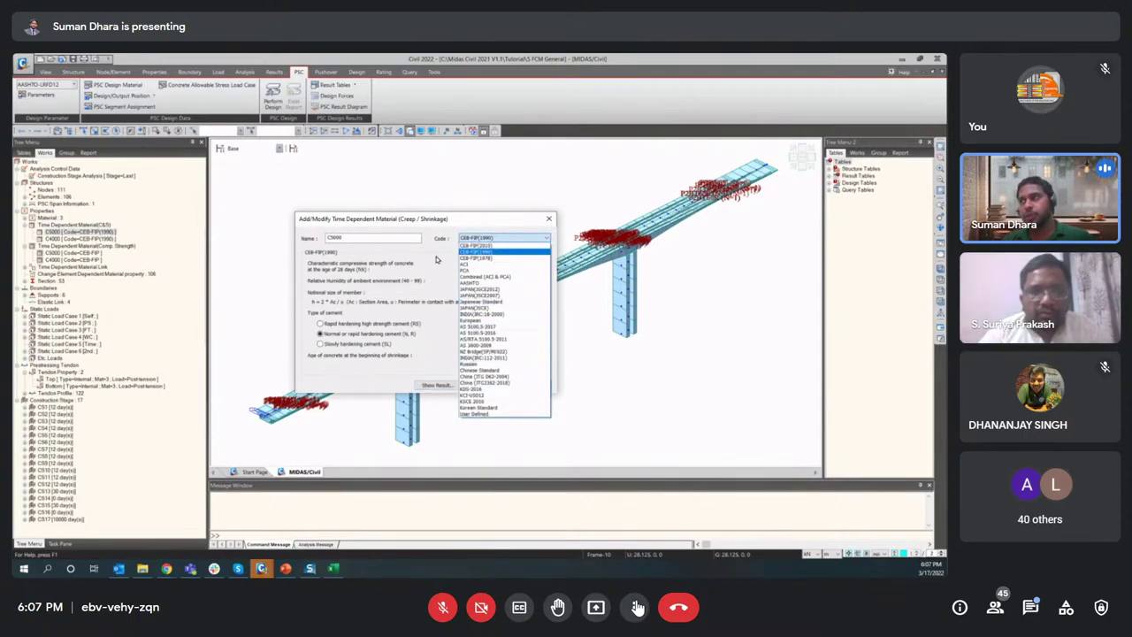
click(478, 252)
click(437, 385)
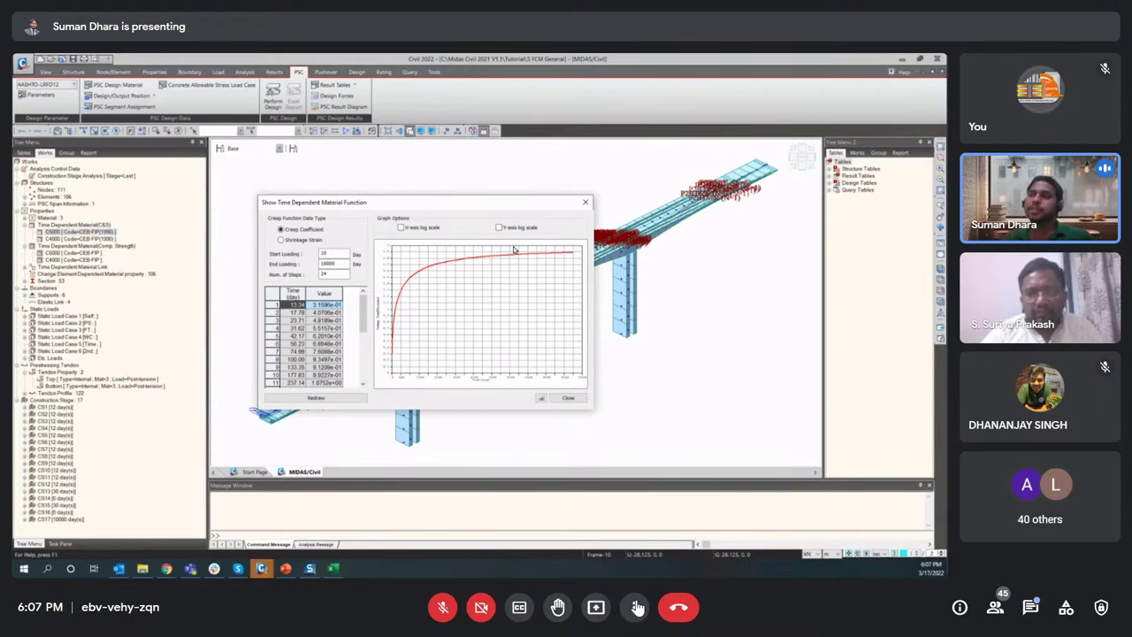
click(569, 399)
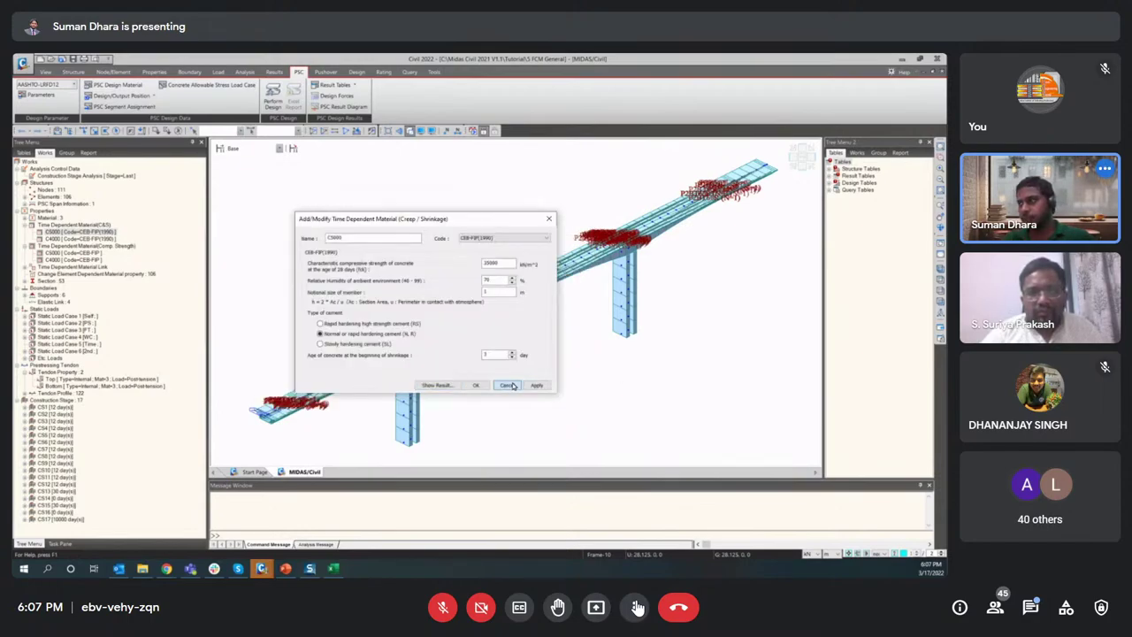
click(508, 384)
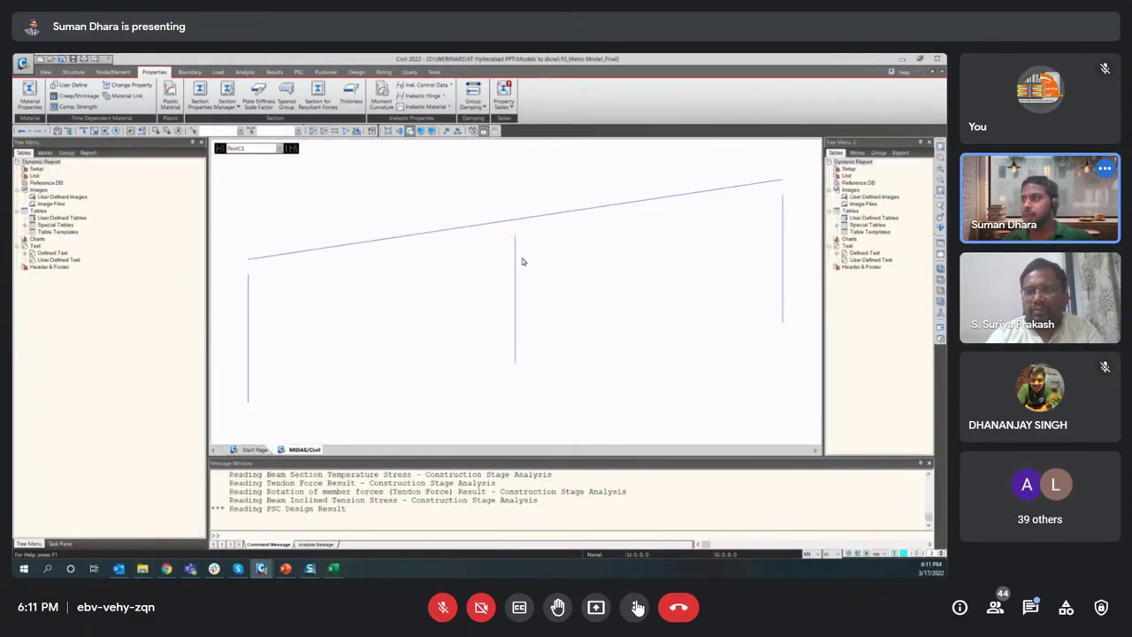
Step: Show the metro bridge model in front elevation with solid member sections and display its tendon profiles
click(798, 164)
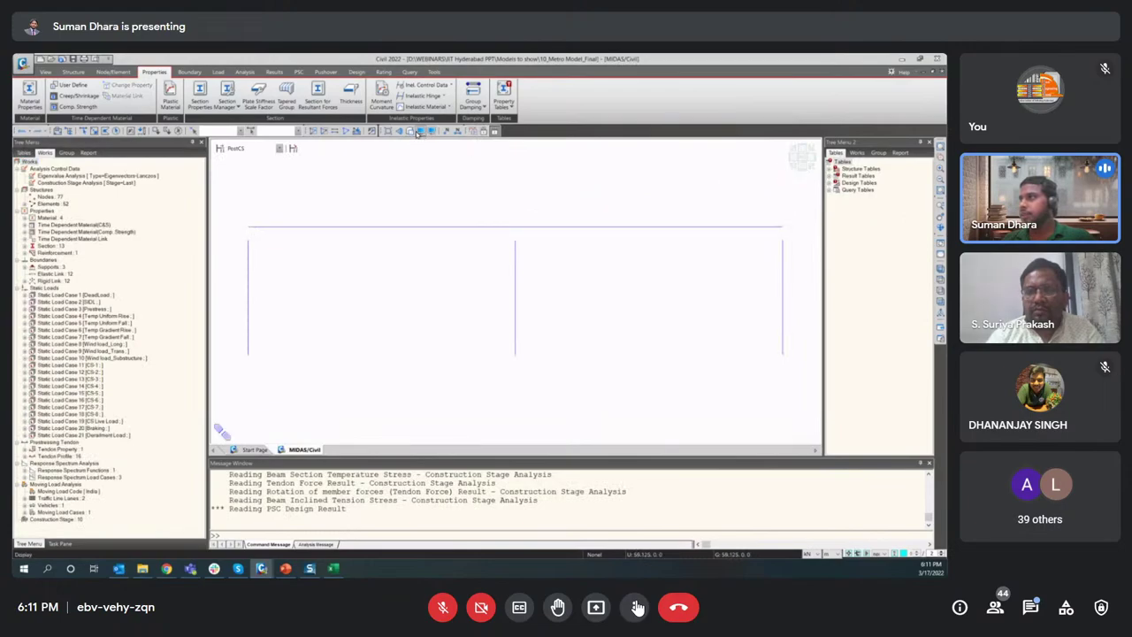
click(410, 130)
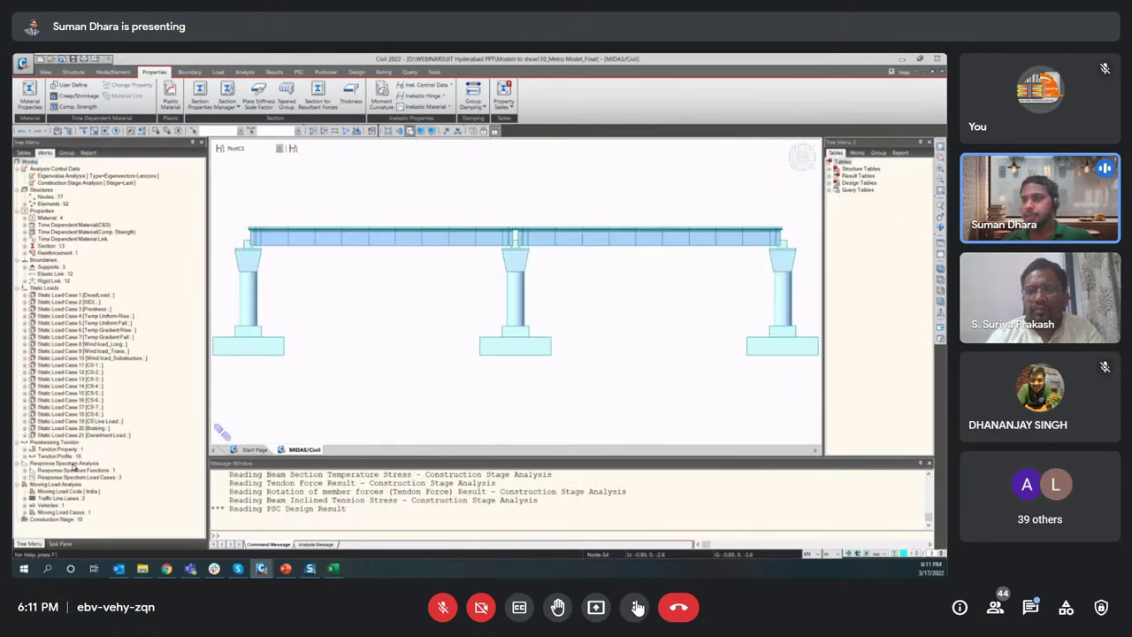
right_click(73, 457)
click(95, 463)
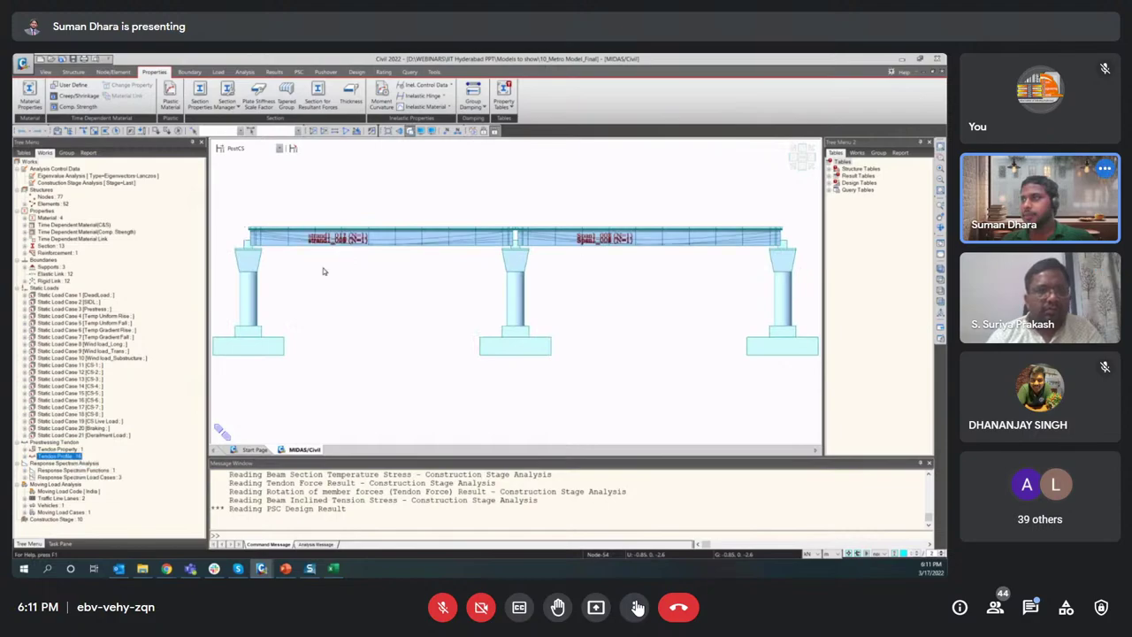
Step: Examine the tendon profiles along the first girder span, from the end support through midspan to the next pier
scroll(333, 237, up, 5)
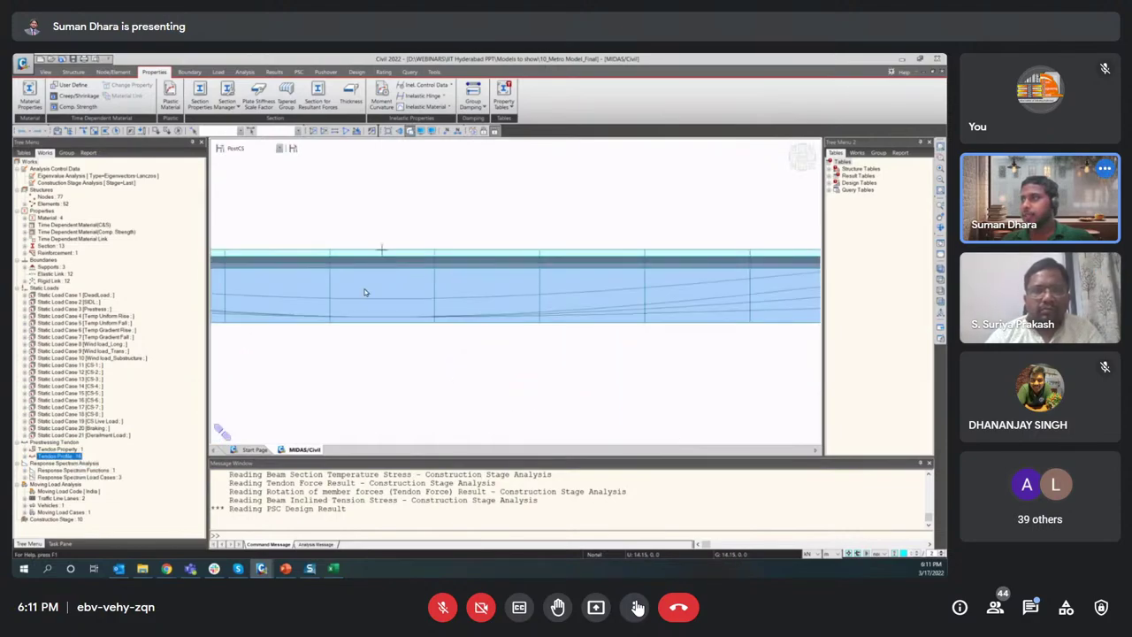
scroll(538, 318, down, 1)
scroll(574, 314, down, 1)
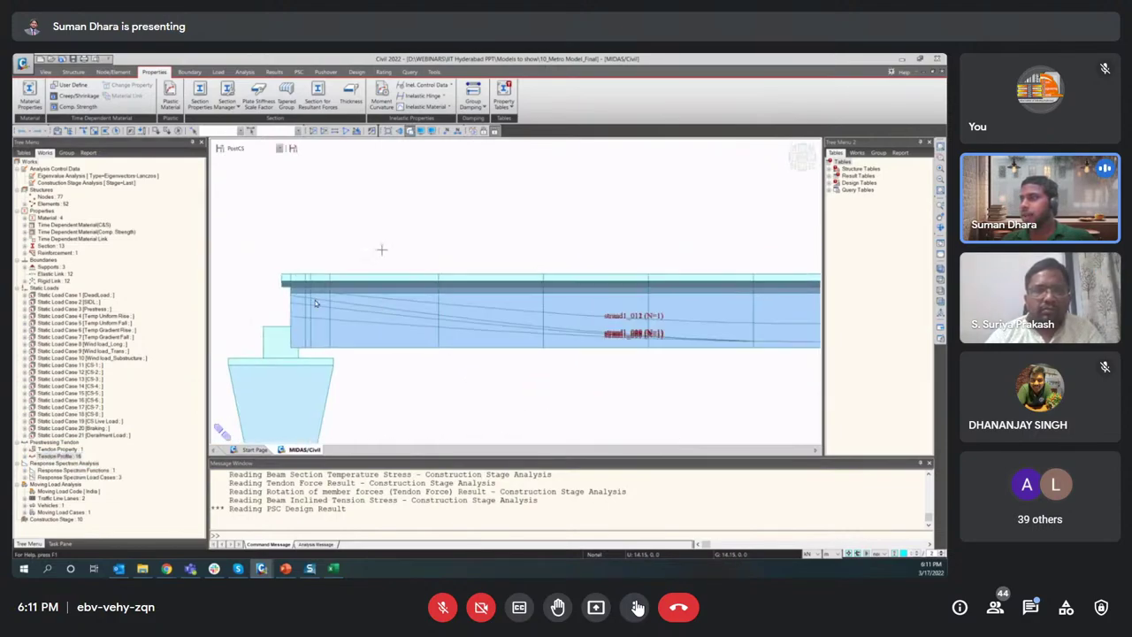
middle_drag(675, 328, 522, 343)
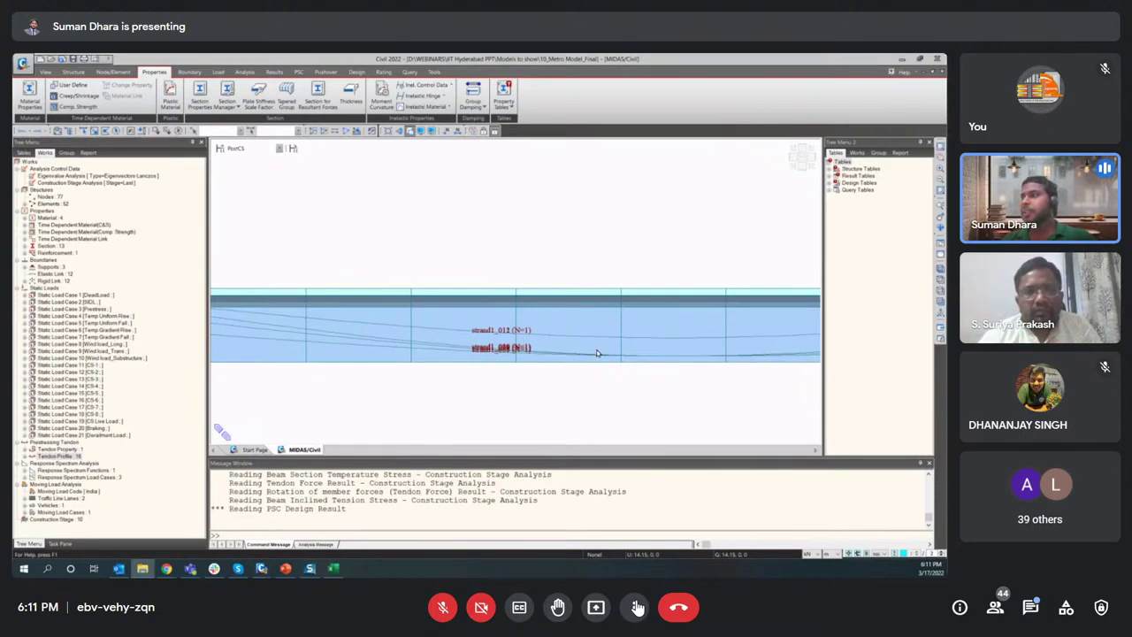
scroll(599, 356, down, 2)
scroll(599, 356, down, 1)
scroll(563, 297, down, 1)
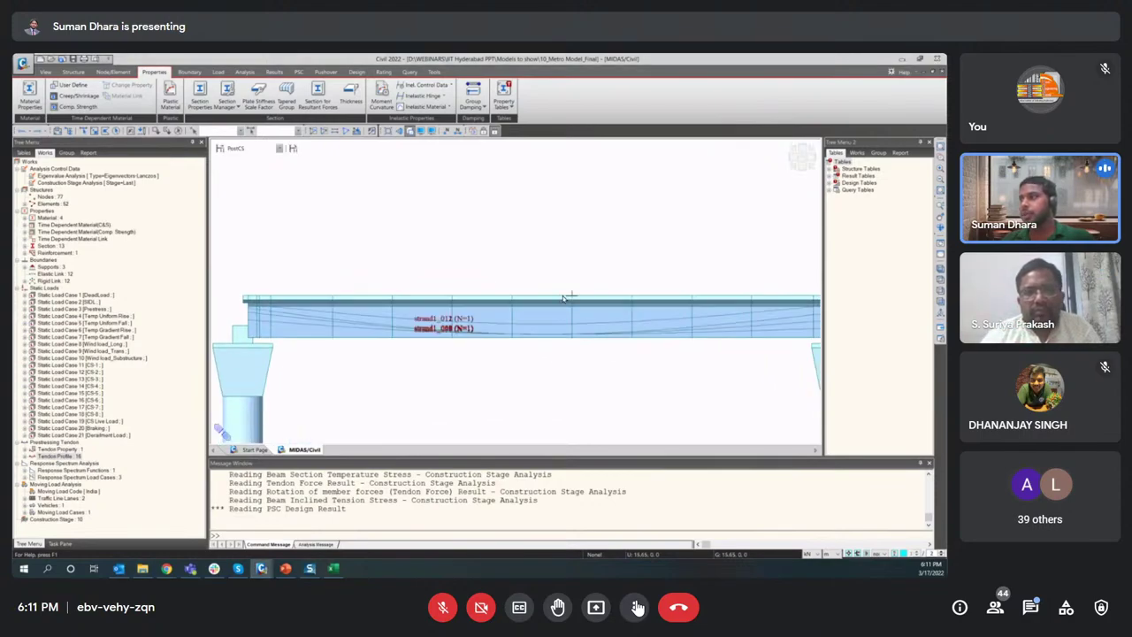
middle_drag(611, 372, 578, 366)
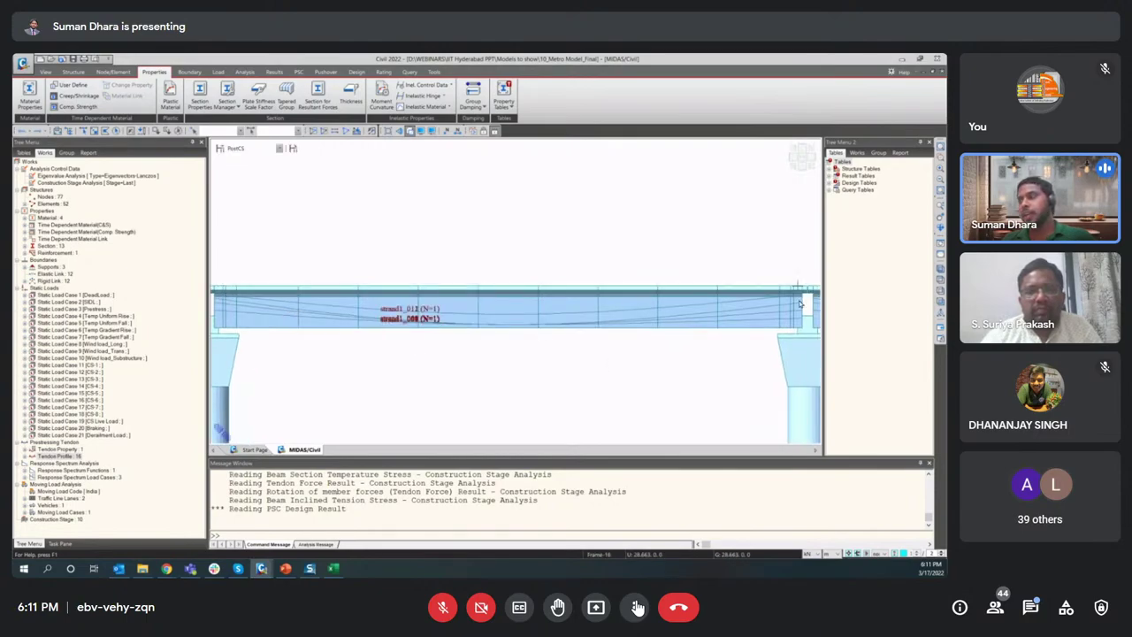
click(59, 456)
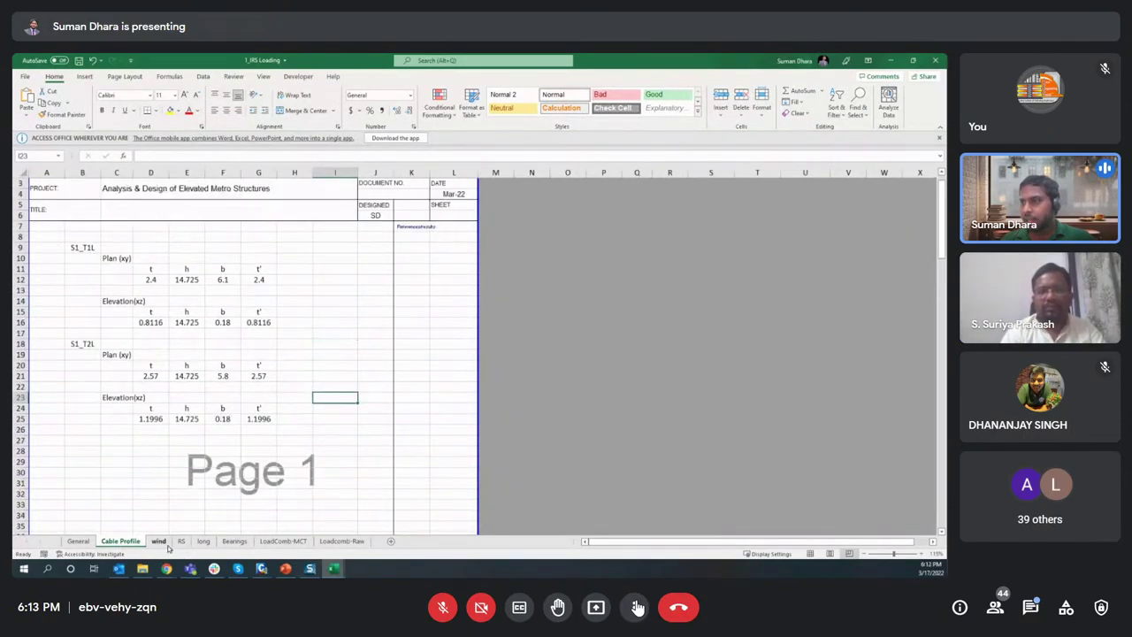
Step: In the Google Meet call, read the in-call messages and close them again
click(1030, 608)
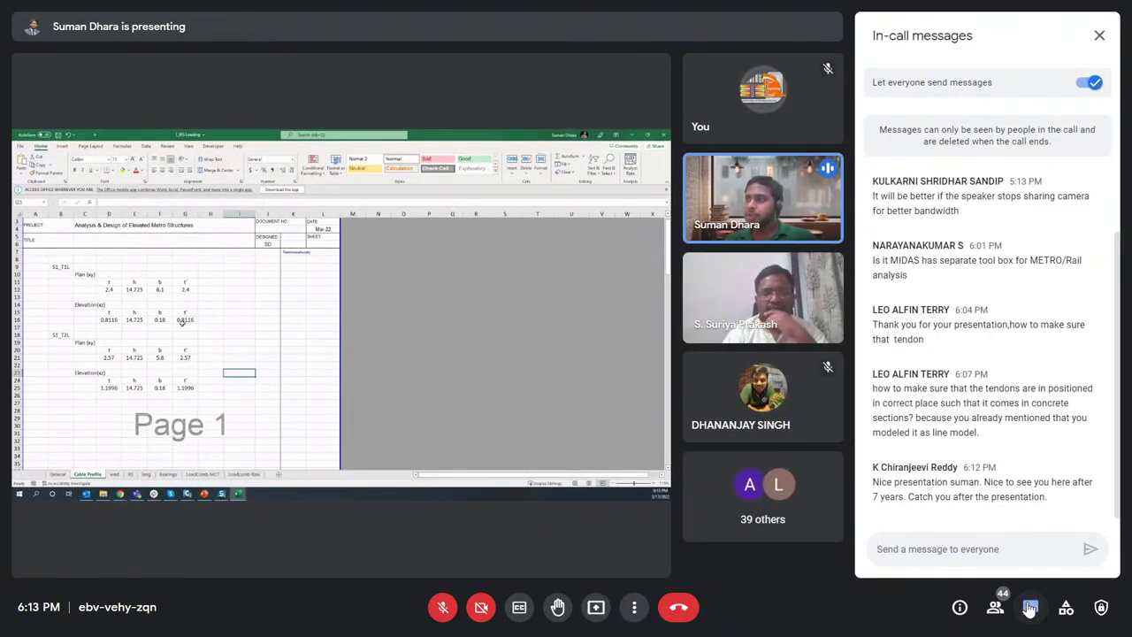
click(1031, 607)
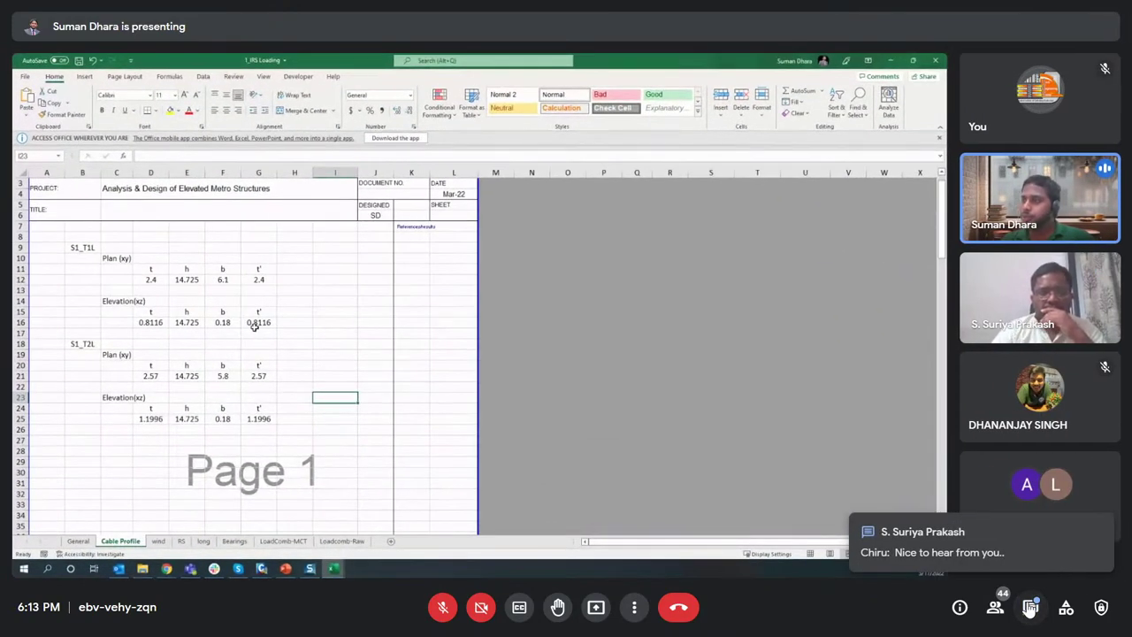